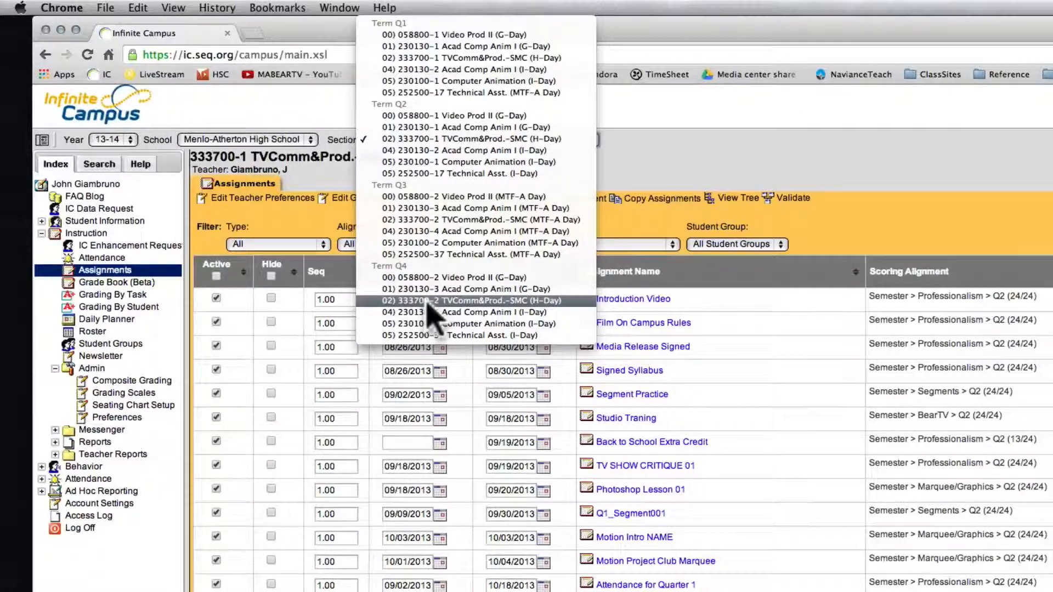
# - Switch to the Term Q4 section 333700-2 TVComm&Prod.-SMC (H-Day) and check the selection in the section list
pyautogui.click(428, 301)
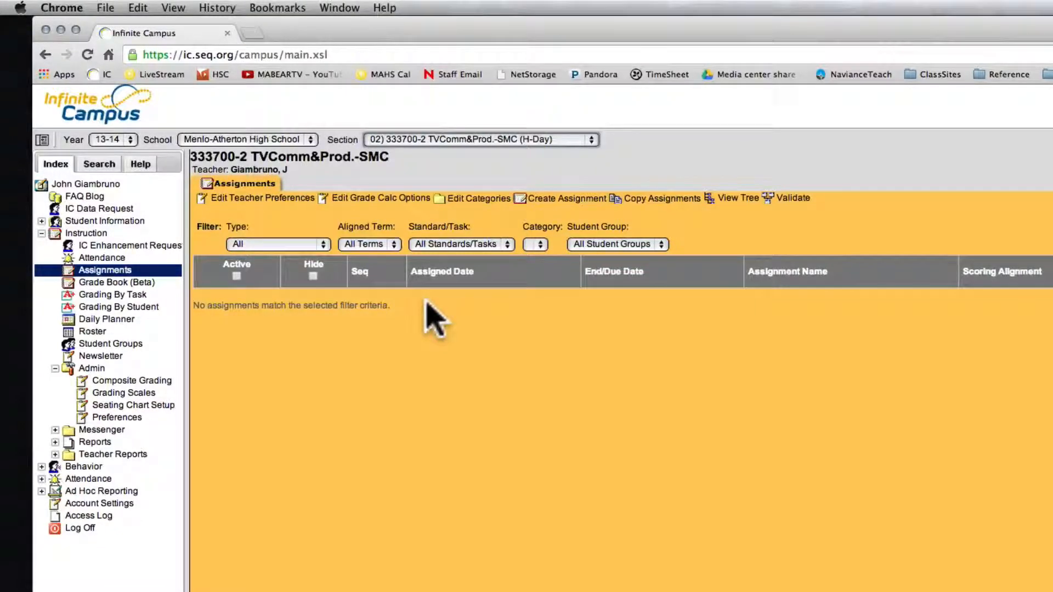
pyautogui.click(408, 139)
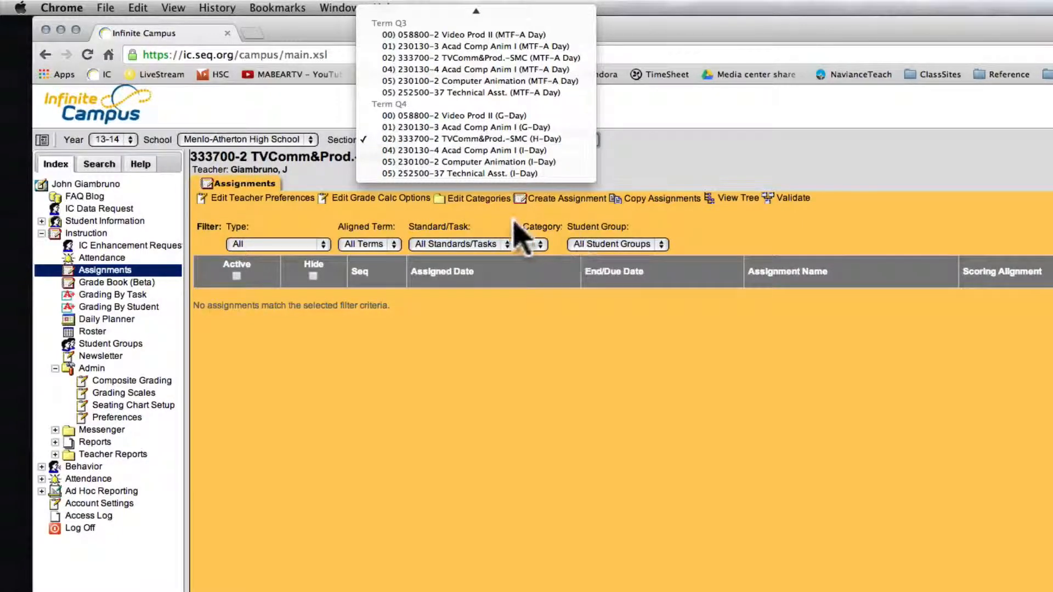
pyautogui.click(493, 220)
# - Start a new assignment for this section with the name "test" and the note "test"
pyautogui.click(559, 202)
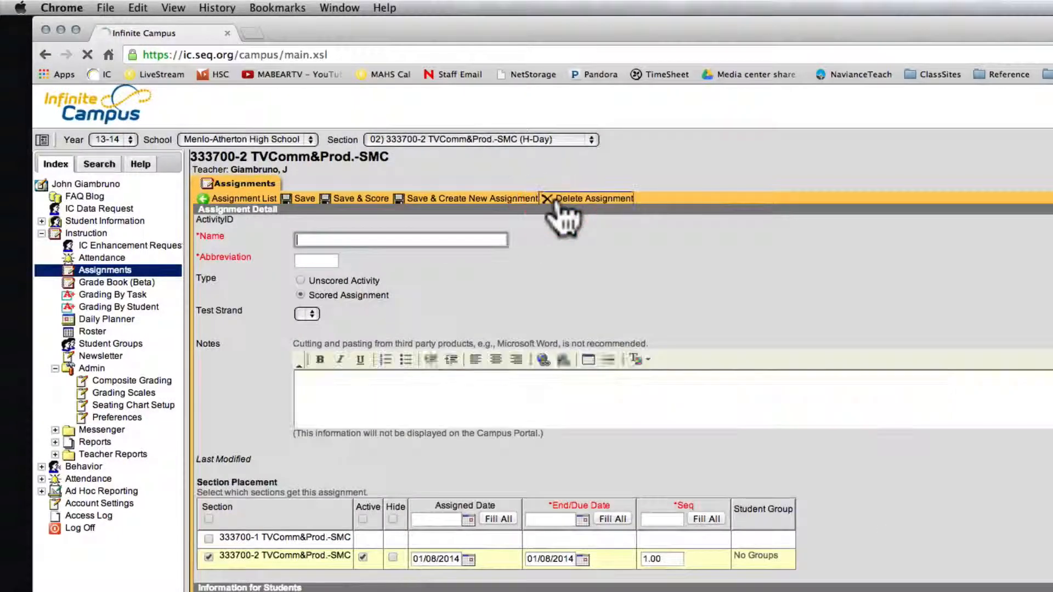
pyautogui.scroll(-2, 278, 492)
pyautogui.scroll(2, 316, 472)
pyautogui.click(329, 240)
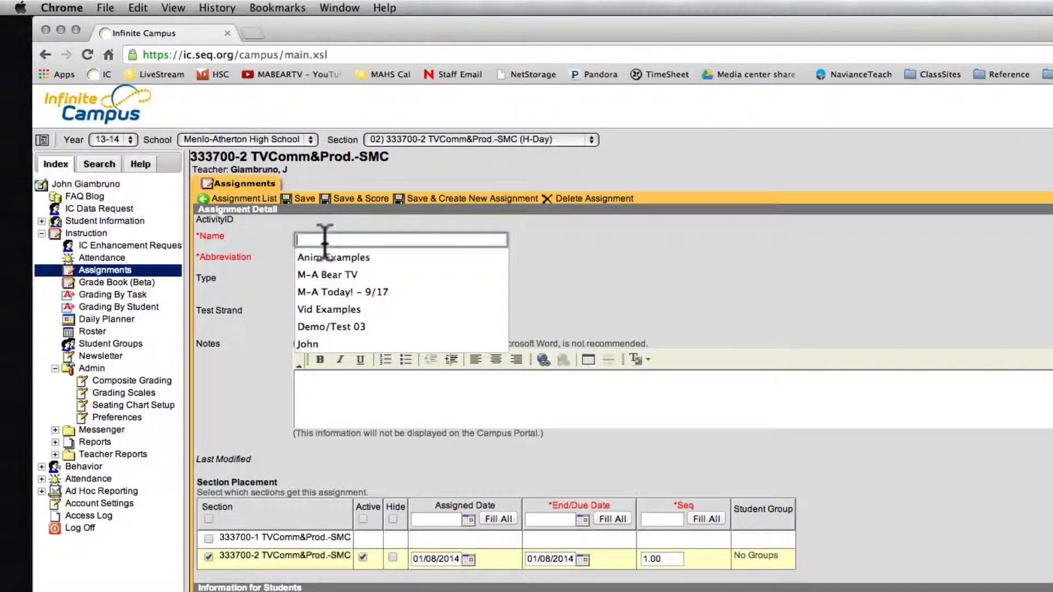
pyautogui.write('test')
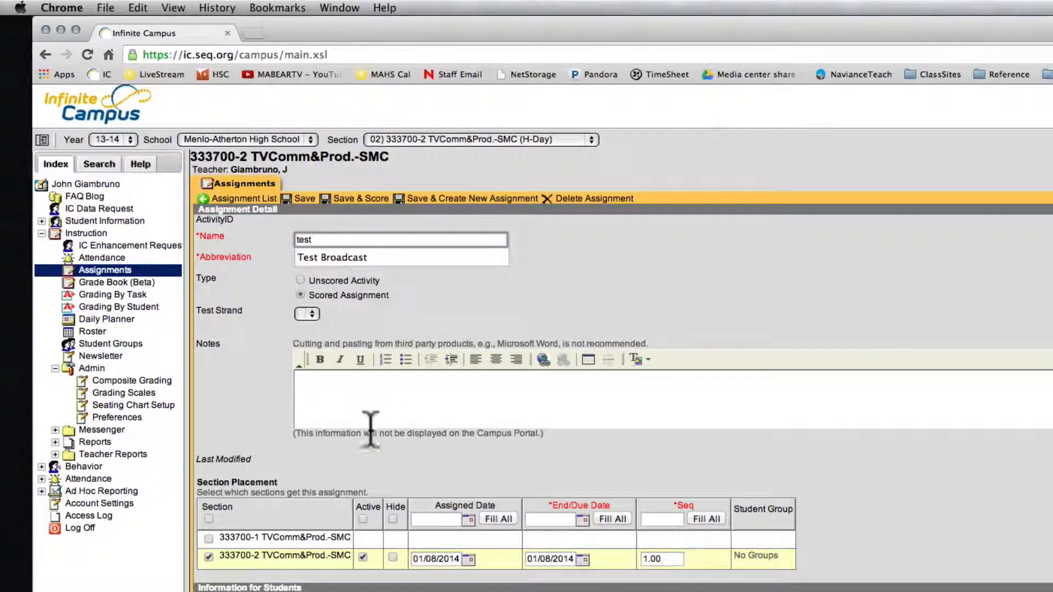
pyautogui.click(389, 401)
pyautogui.write('teset')
pyautogui.scroll(-2, 346, 576)
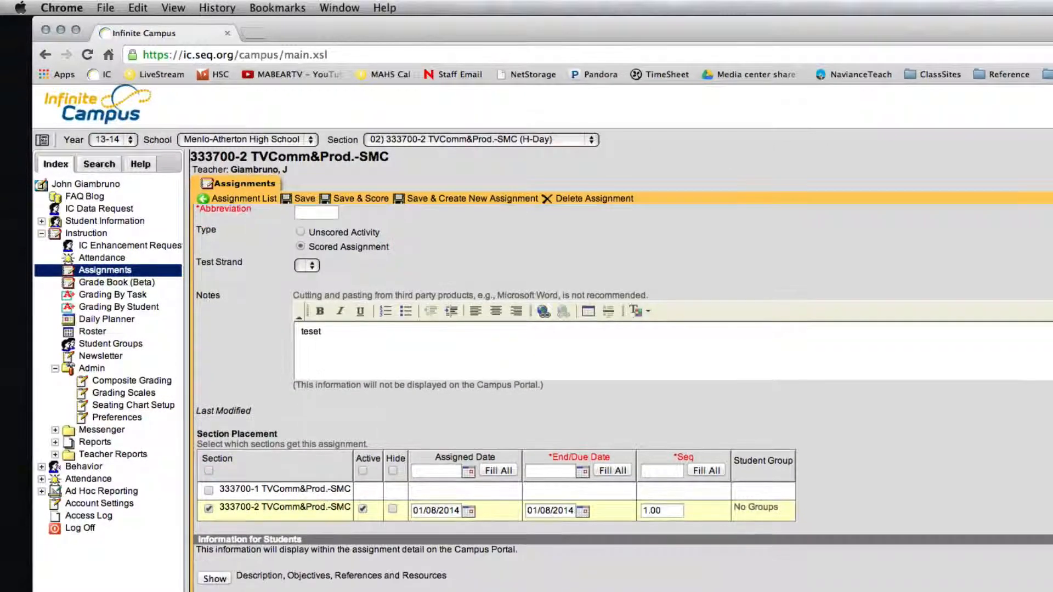
pyautogui.press('BackSpace')
pyautogui.press('BackSpace')
pyautogui.write('t')
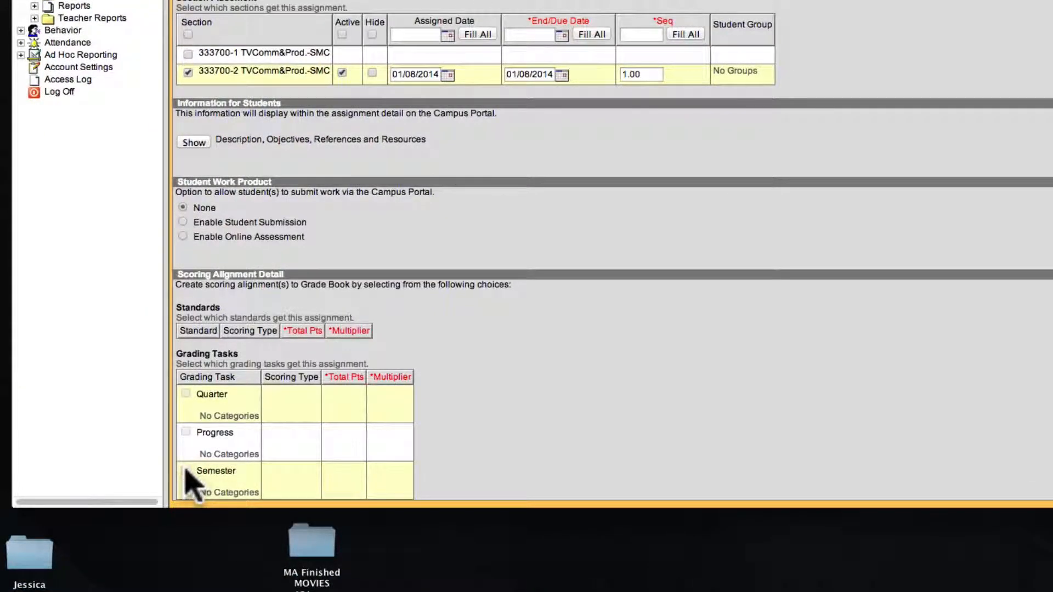
# - Try to align the assignment with the Semester grading task, and return to the assignment list without saving
pyautogui.click(186, 470)
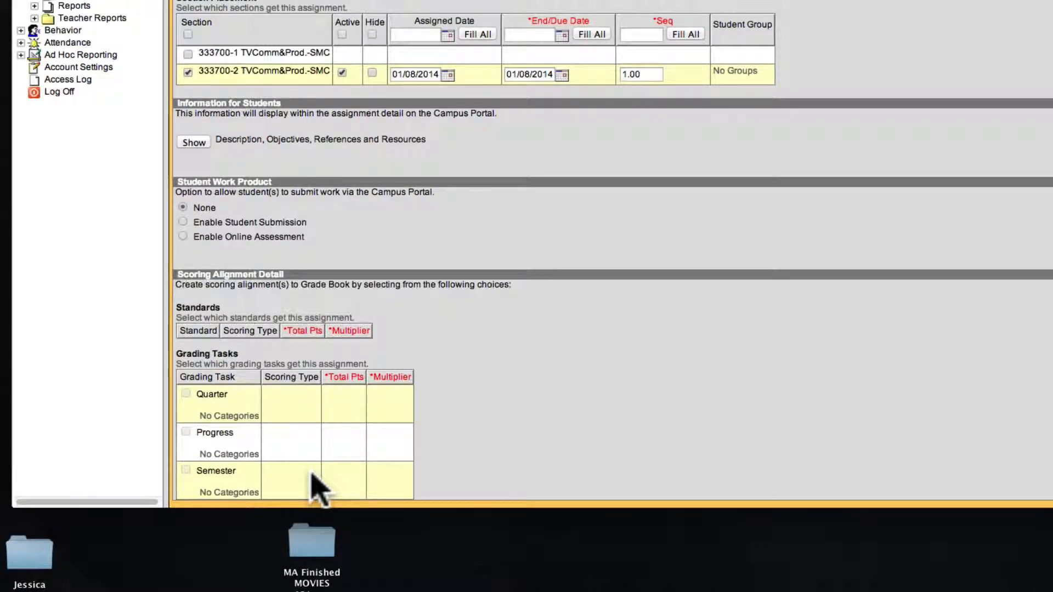
pyautogui.scroll(10, 326, 466)
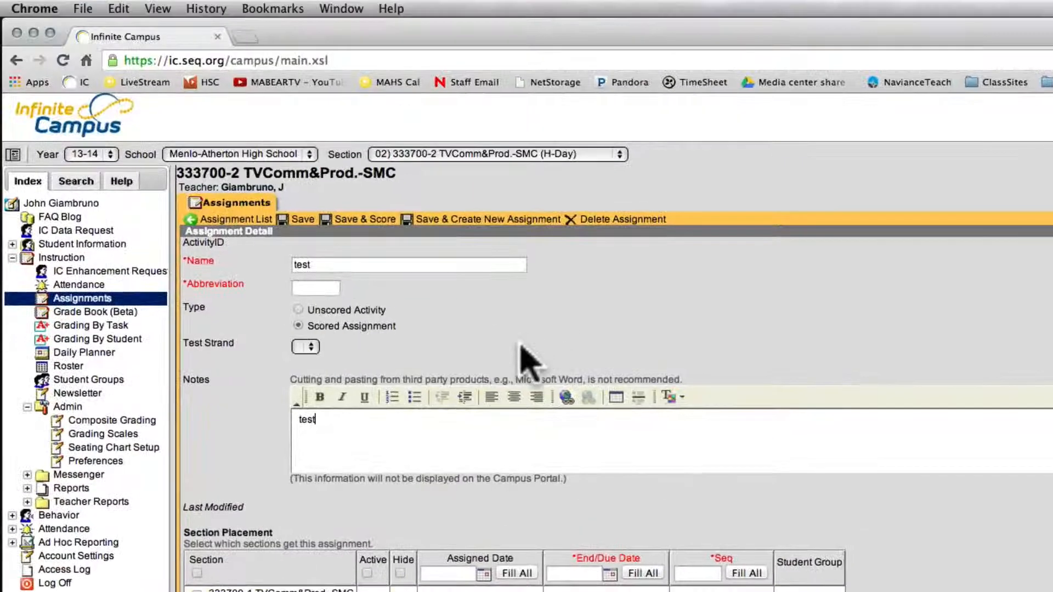
pyautogui.click(223, 220)
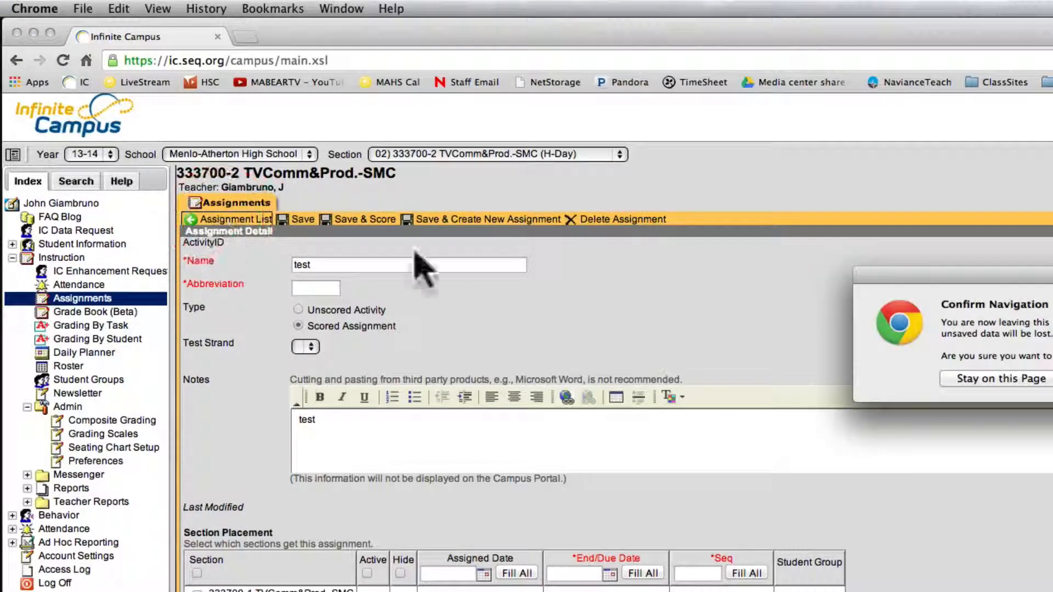
pyautogui.press('Return')
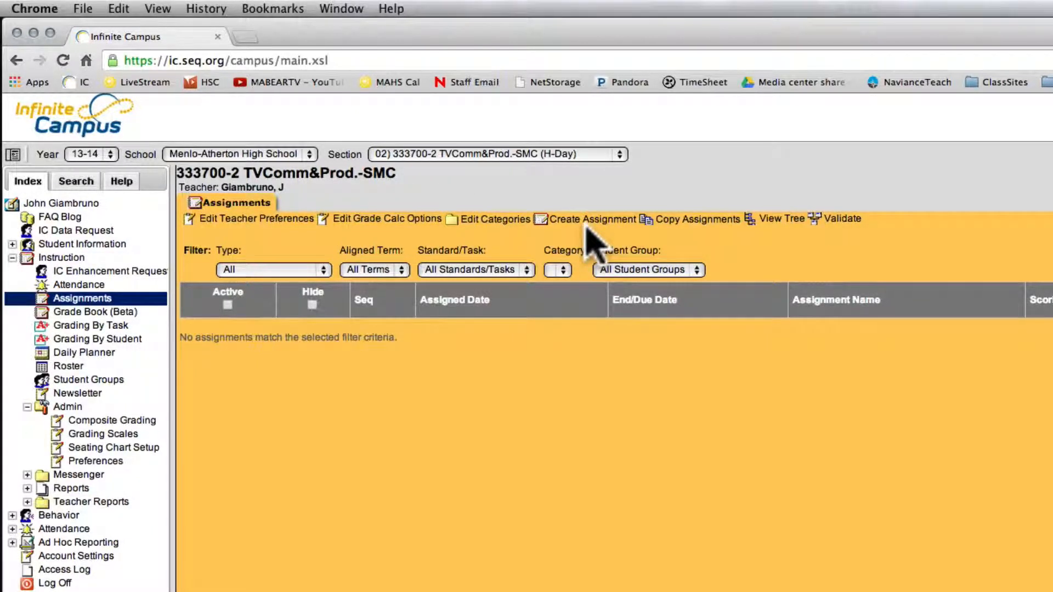
# - Open the section's teacher preferences and review the dropped students, student pictures and seating chart attendance options
pyautogui.click(250, 220)
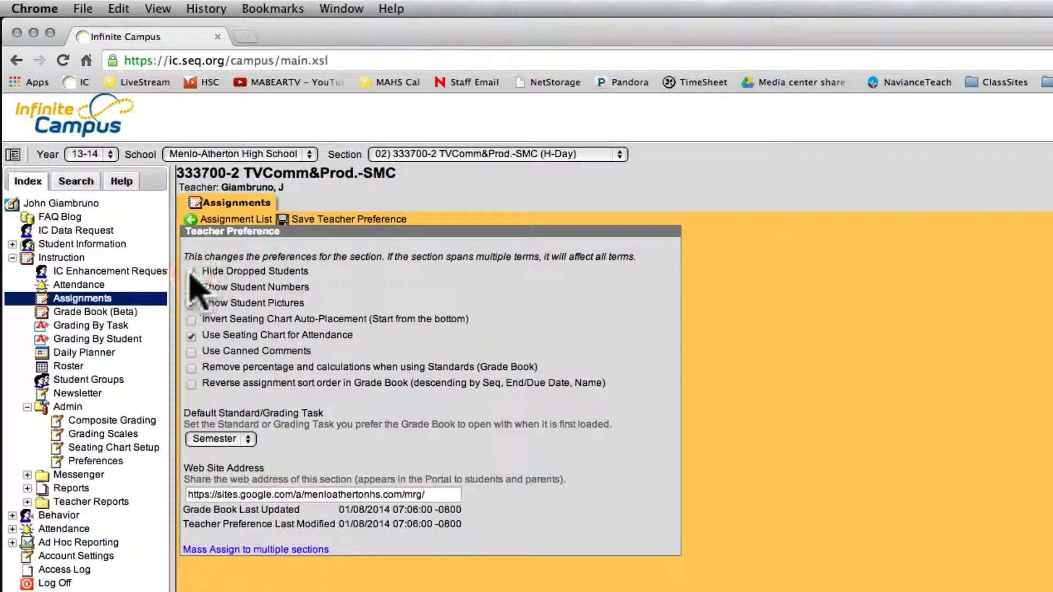
pyautogui.moveTo(201, 271); pyautogui.dragTo(317, 272)
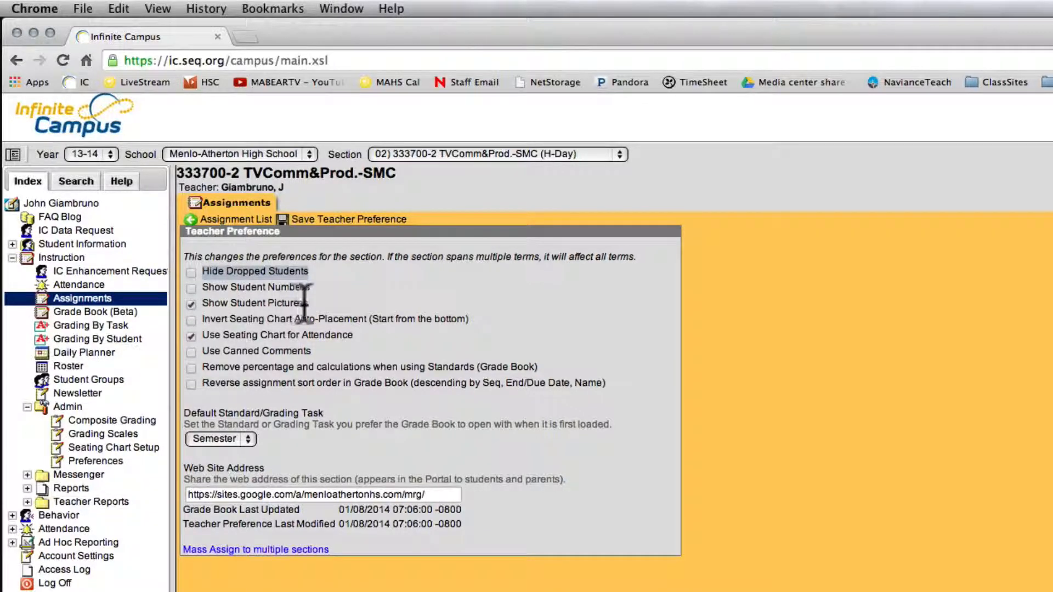
pyautogui.moveTo(305, 303); pyautogui.dragTo(201, 306)
pyautogui.moveTo(356, 331); pyautogui.dragTo(231, 335)
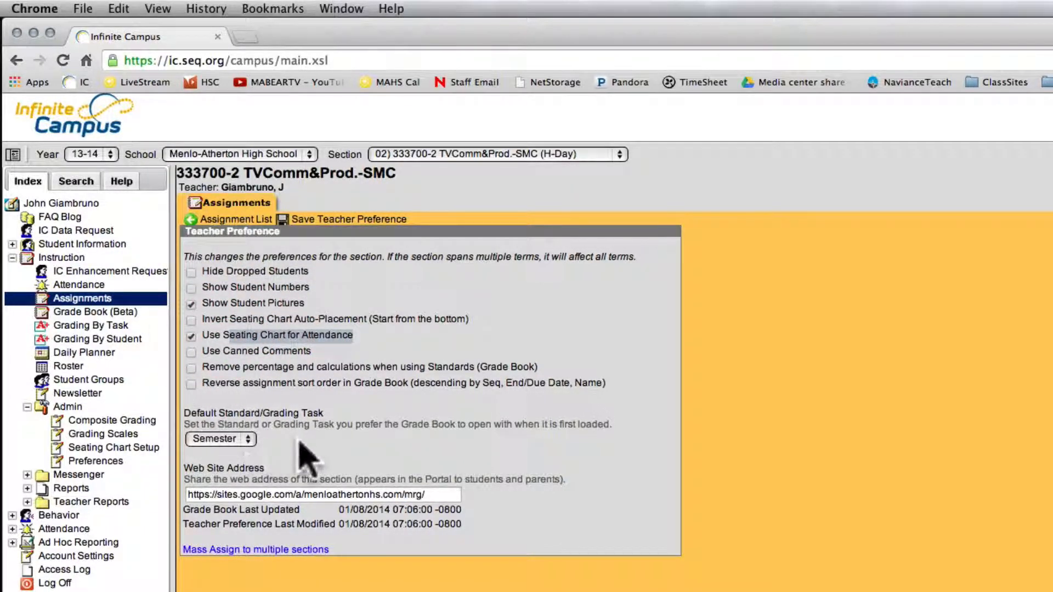
# - Choose Semester as the default standard/grading task and check the section's web site address
pyautogui.moveTo(258, 431); pyautogui.dragTo(174, 413)
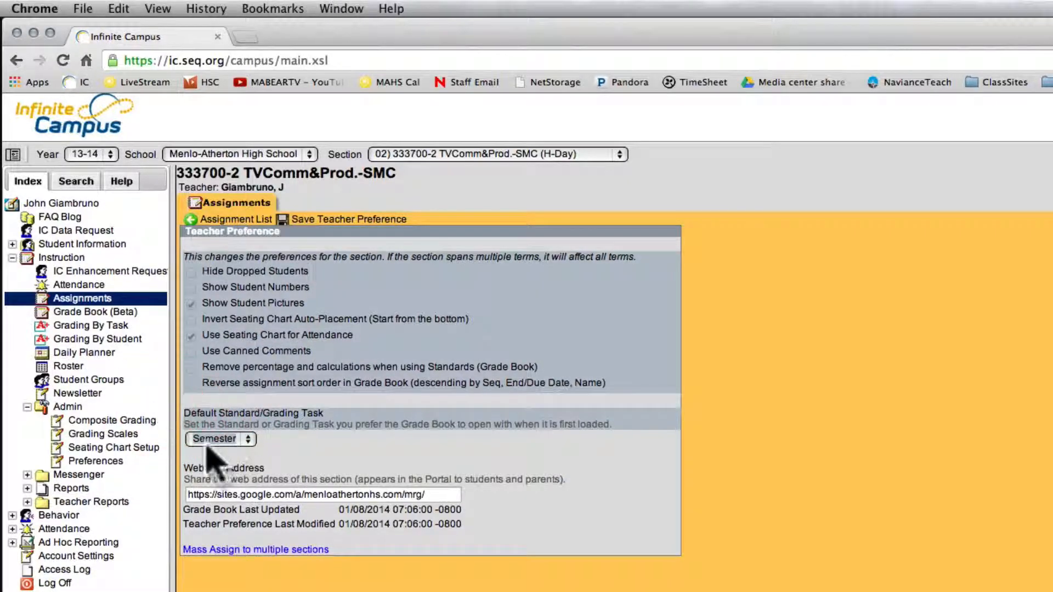
pyautogui.click(279, 449)
pyautogui.moveTo(279, 449); pyautogui.dragTo(185, 422)
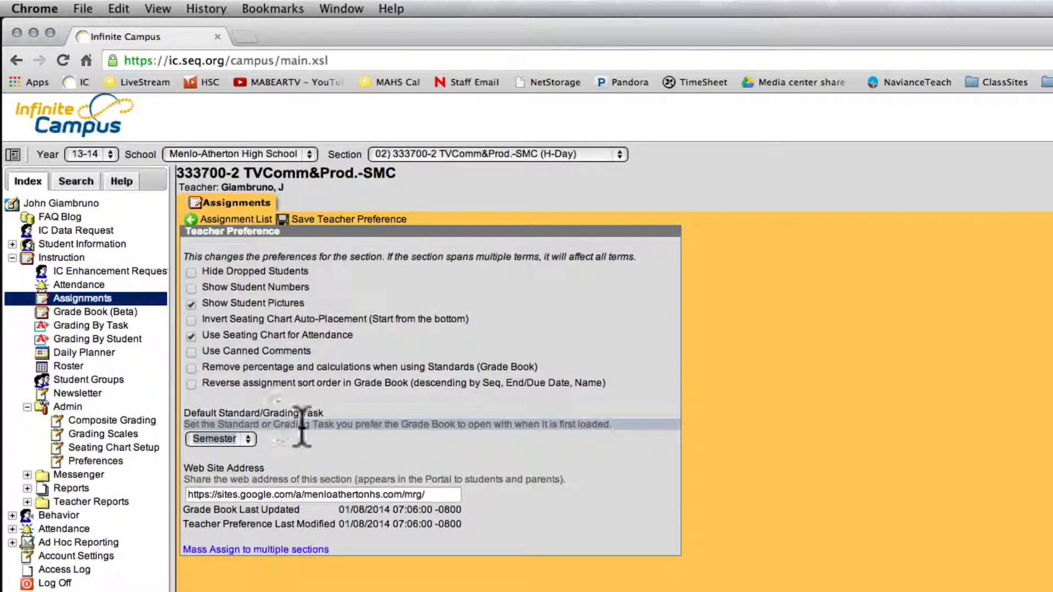
pyautogui.click(304, 427)
pyautogui.click(230, 441)
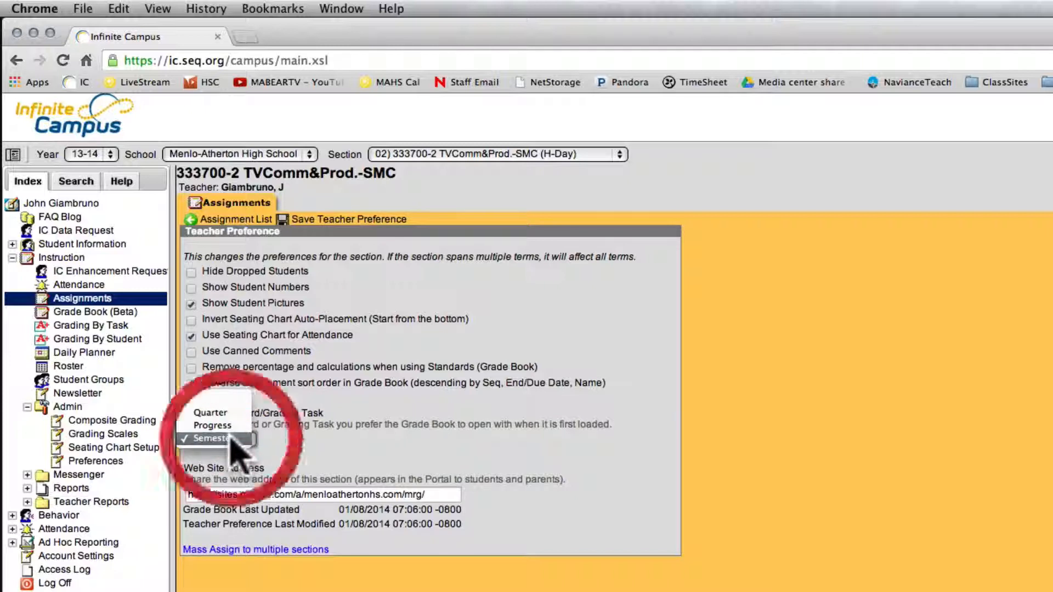
pyautogui.click(231, 439)
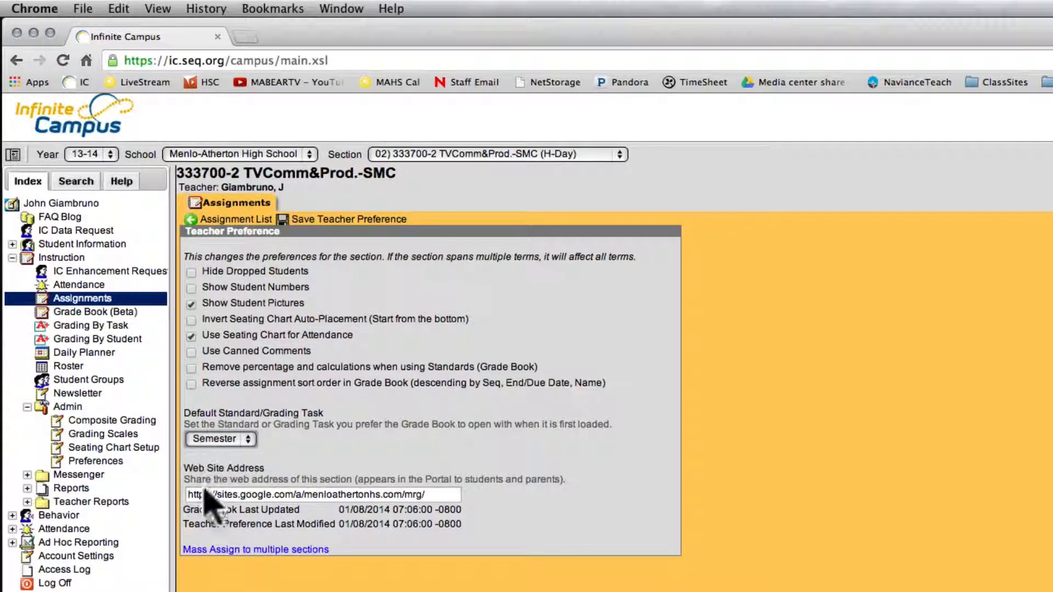
pyautogui.moveTo(192, 495); pyautogui.dragTo(455, 508)
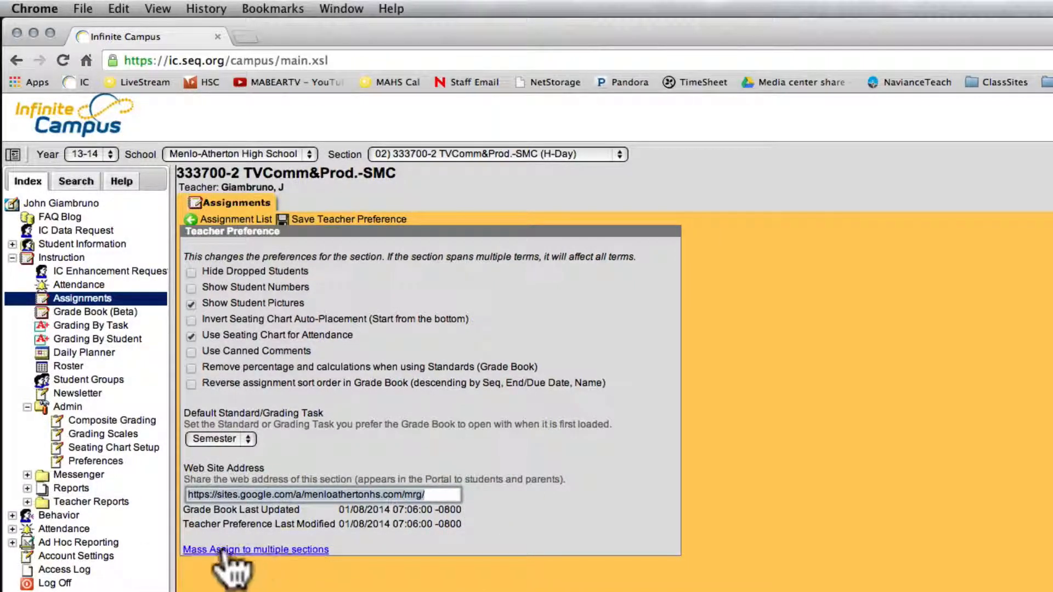
# - Expand the mass assignment of these preferences to multiple sections and select every Q3 section
pyautogui.click(207, 550)
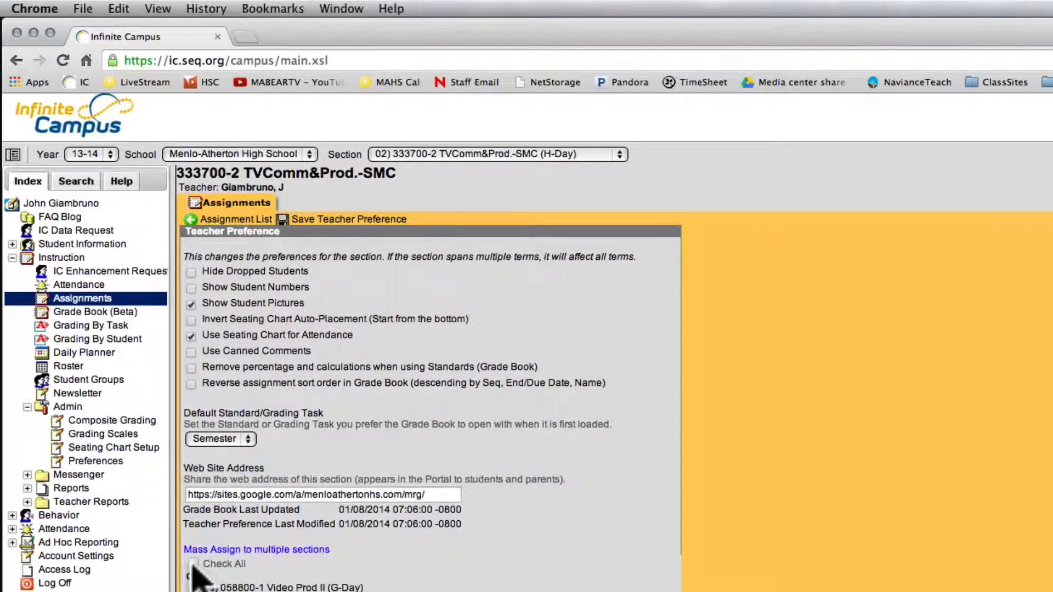
pyautogui.scroll(-10, 195, 573)
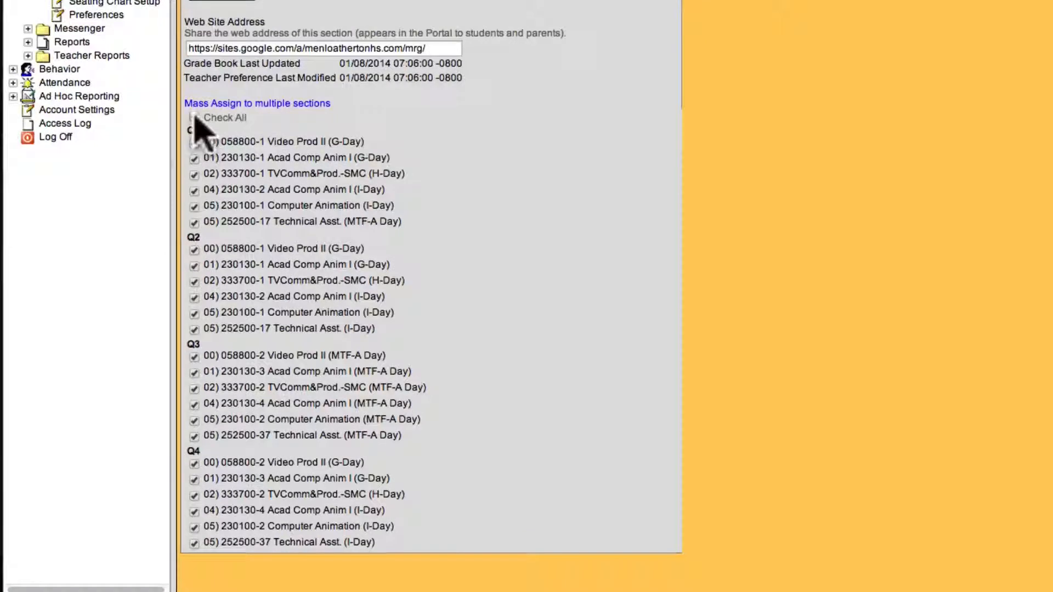
pyautogui.click(194, 436)
pyautogui.click(195, 420)
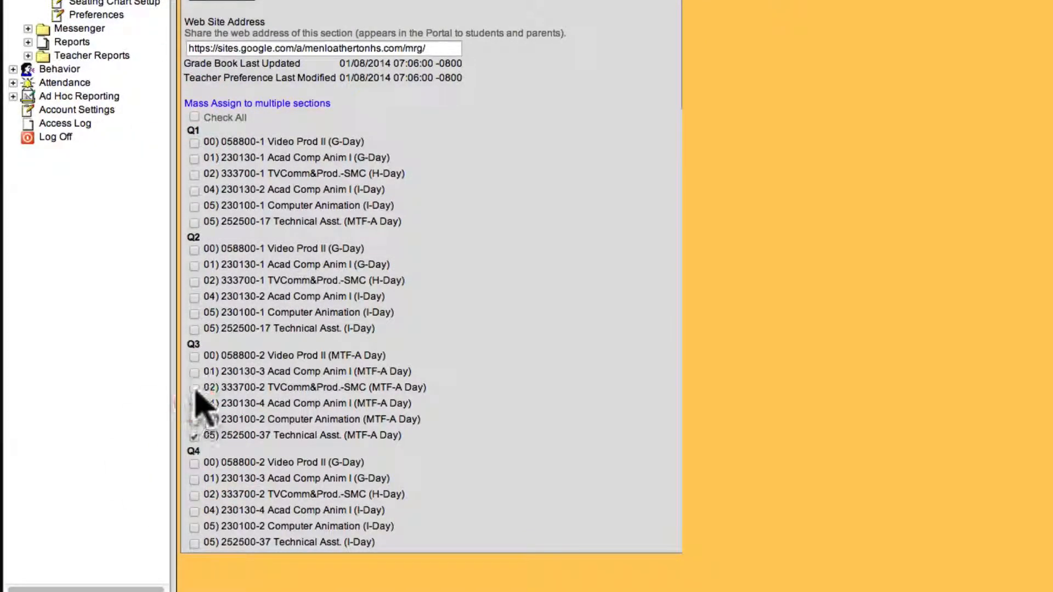
pyautogui.click(195, 374)
pyautogui.click(195, 358)
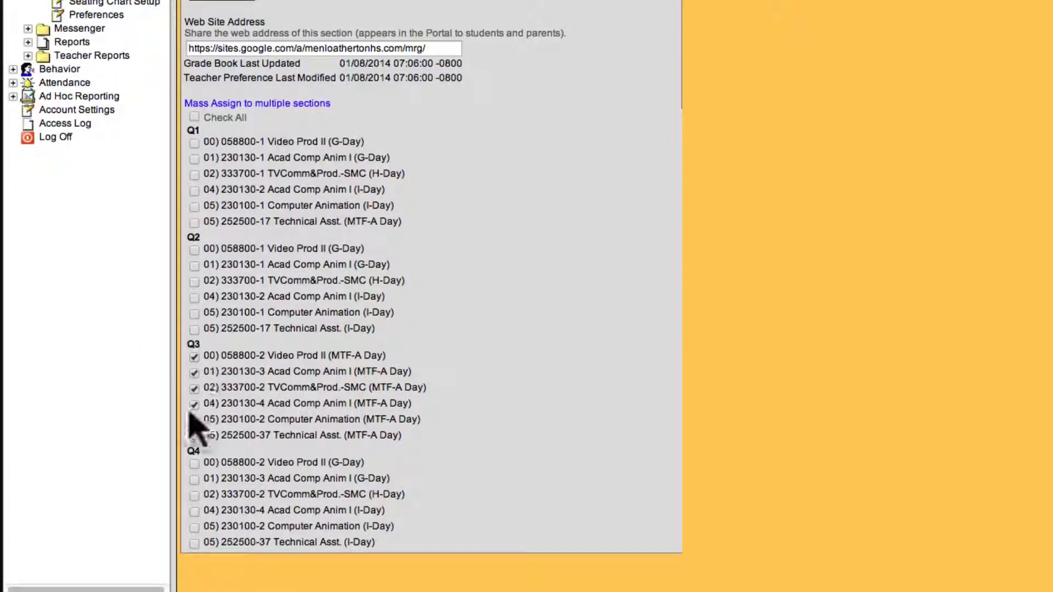
# - Include every Q4 section in the mass assignment and save the teacher preferences
pyautogui.click(195, 464)
pyautogui.click(194, 480)
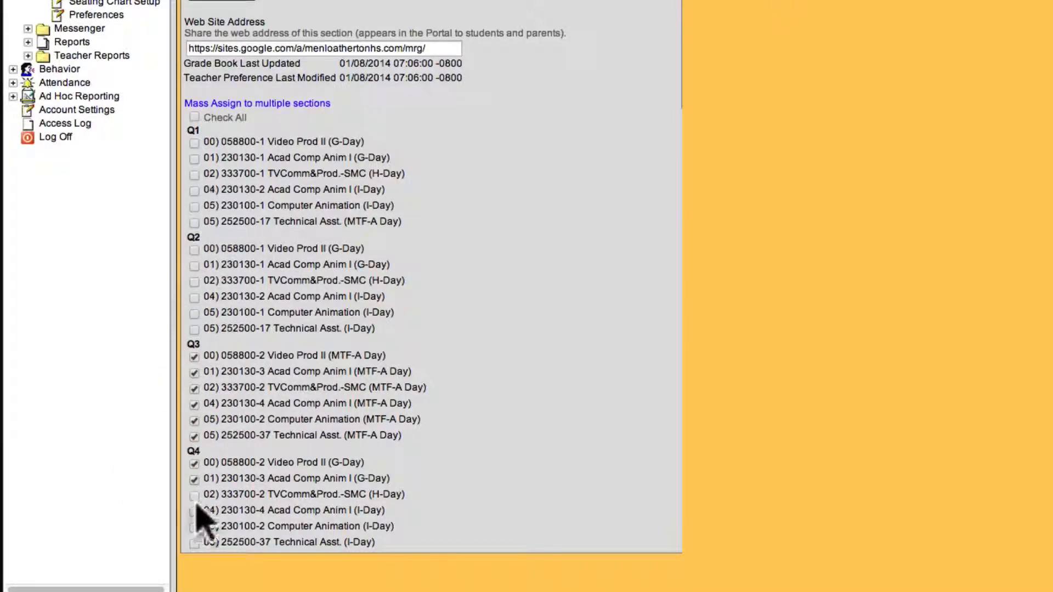
pyautogui.click(195, 496)
pyautogui.click(194, 512)
pyautogui.click(194, 528)
pyautogui.click(195, 544)
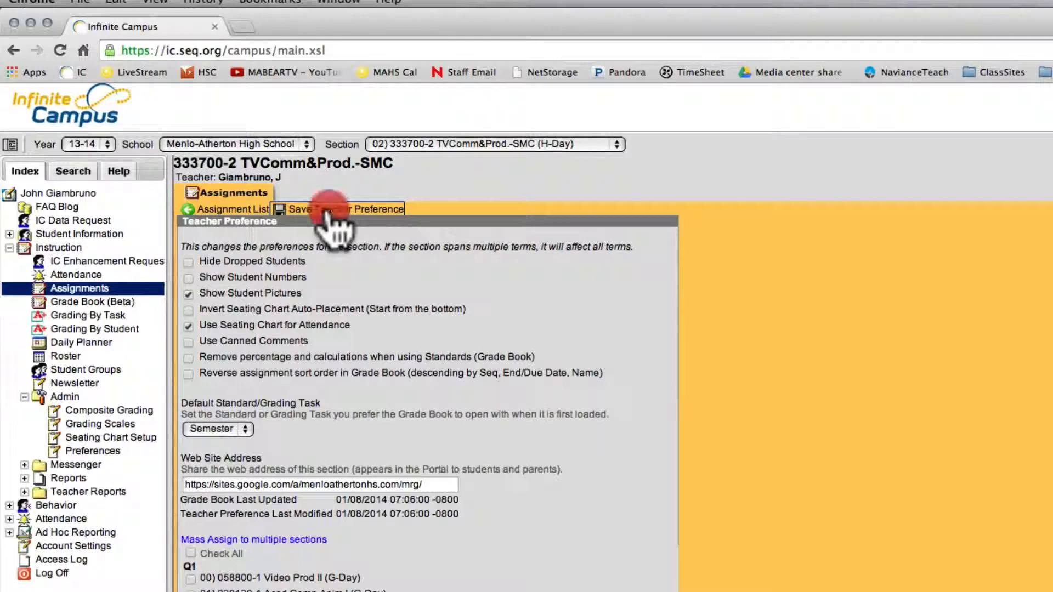
pyautogui.click(328, 210)
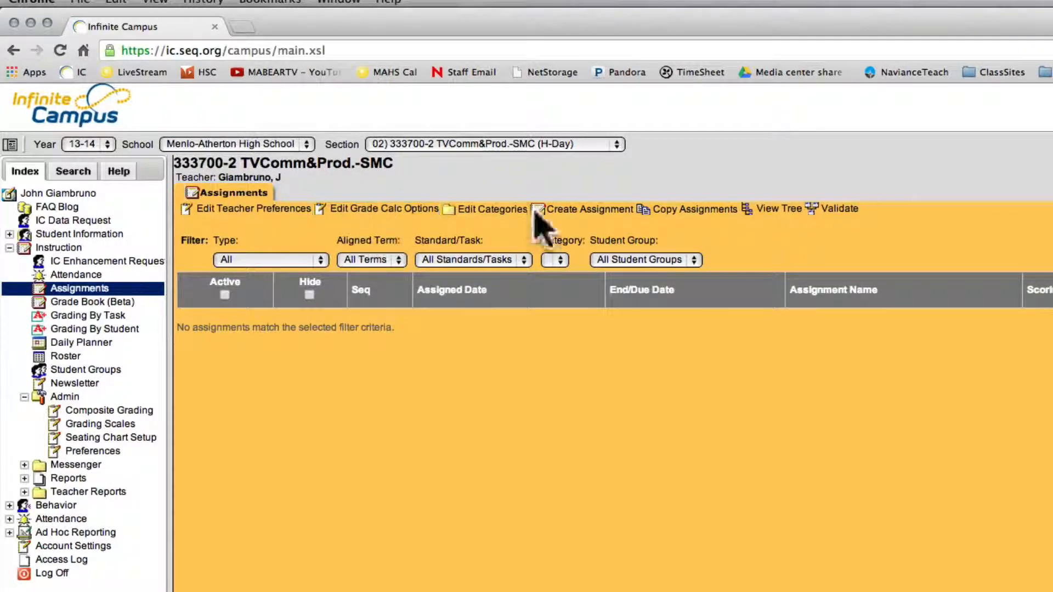
# - Open the category copier and choose 333700-1 TVComm&Prod.-SMC as the source section with all its categories
pyautogui.click(490, 211)
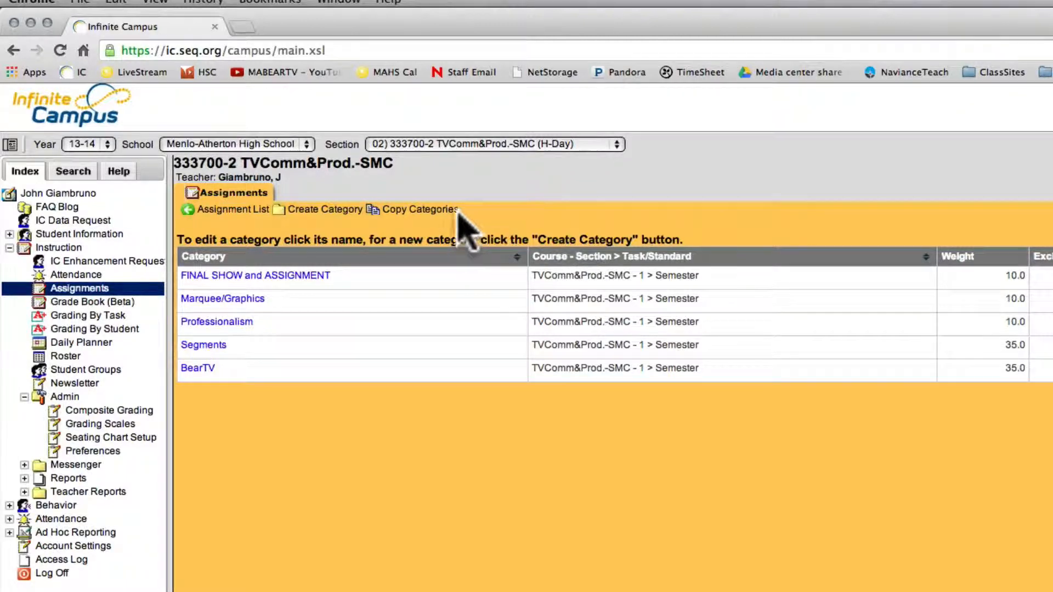
pyautogui.click(416, 211)
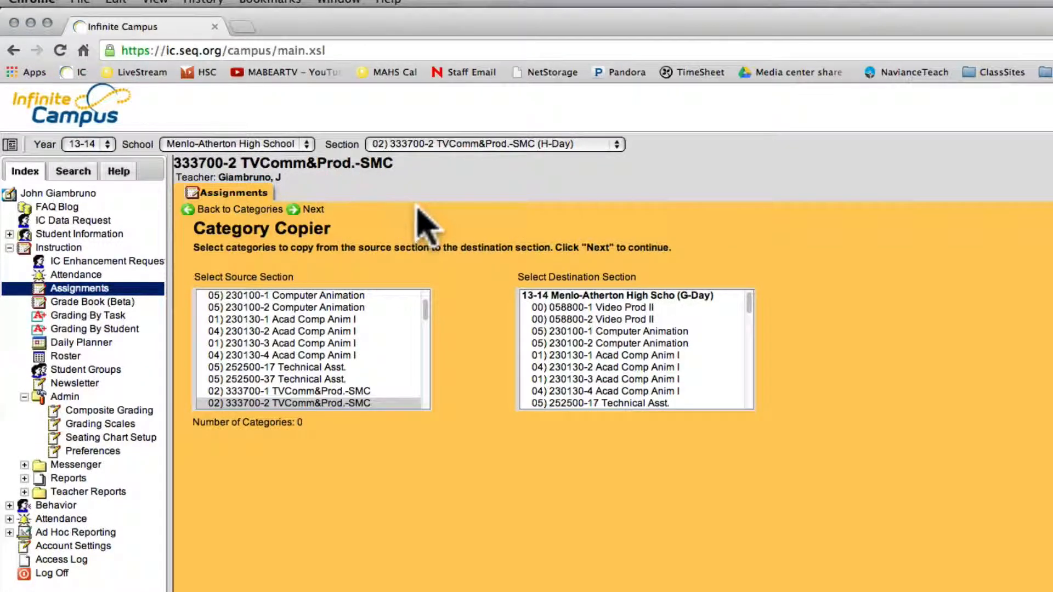
pyautogui.click(241, 392)
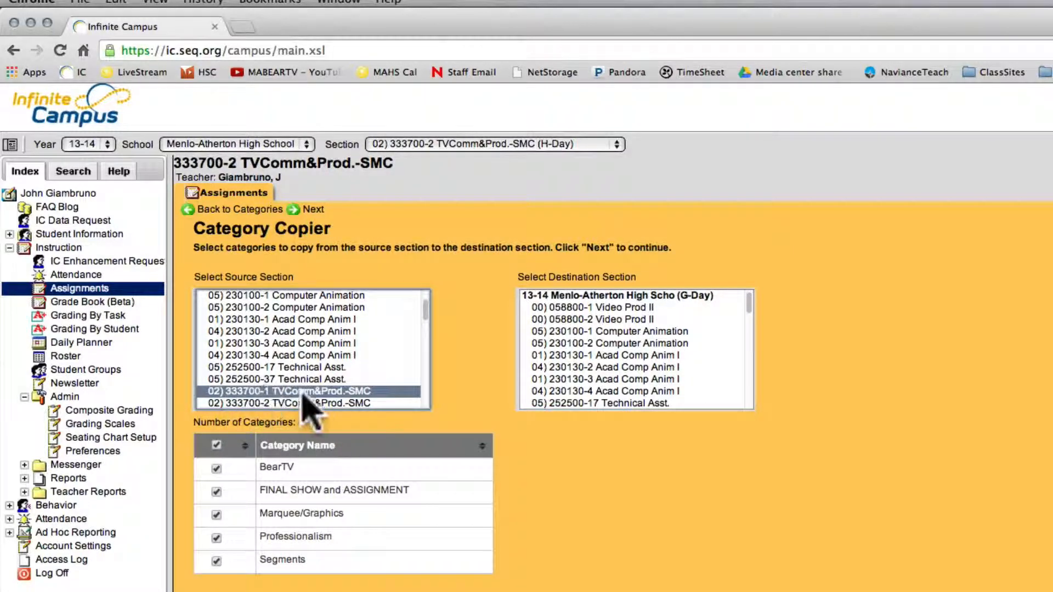
pyautogui.click(268, 404)
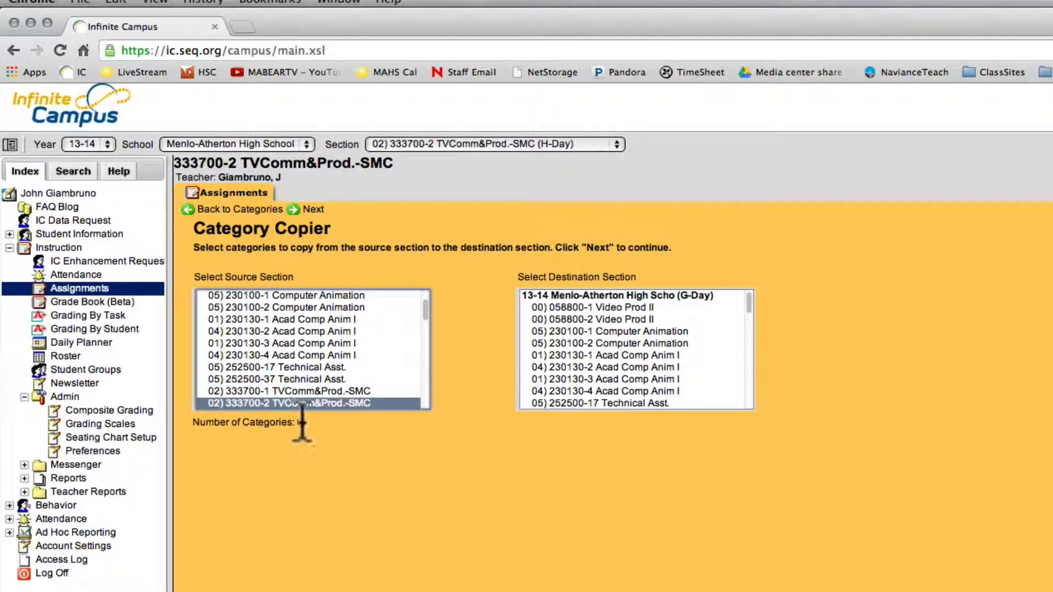
pyautogui.click(298, 391)
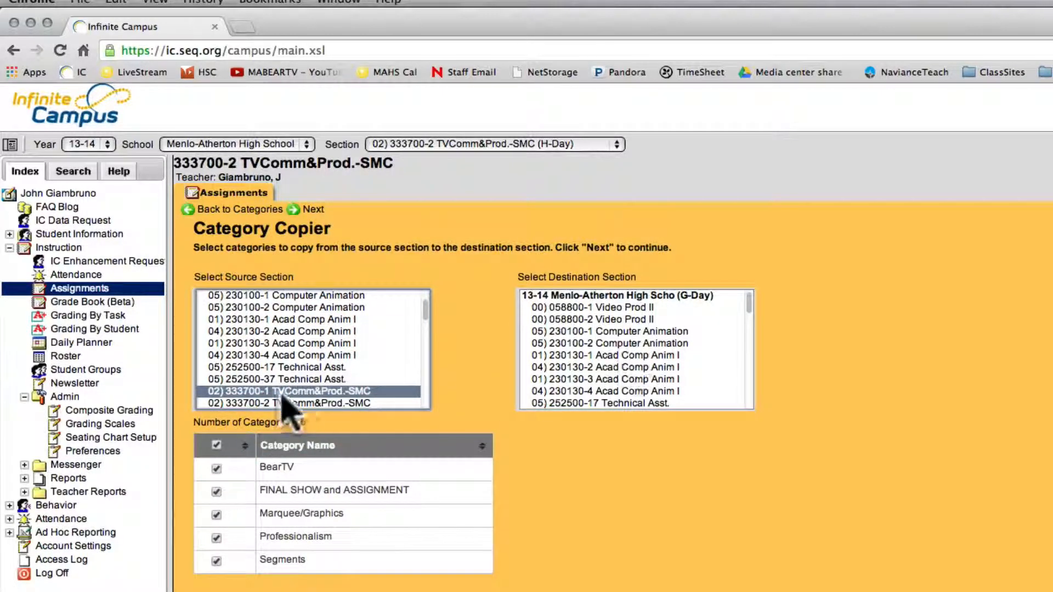
# - Choose the 13-14 section 333700-2 TVComm&Prod.-SMC as the destination and continue to the category alignment page
pyautogui.scroll(-10, 655, 373)
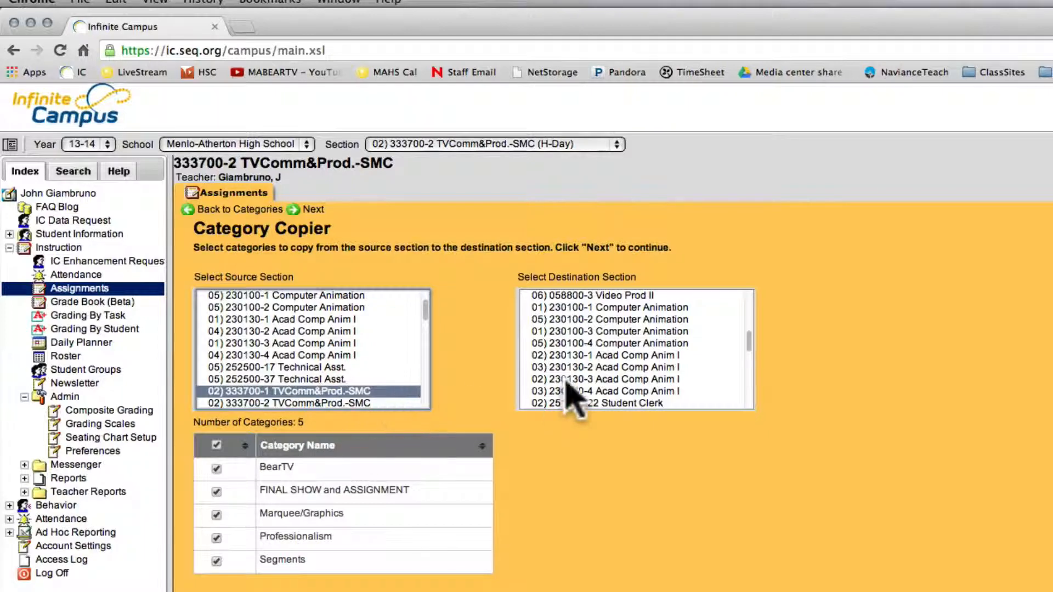
pyautogui.scroll(2, 647, 359)
pyautogui.scroll(2, 647, 362)
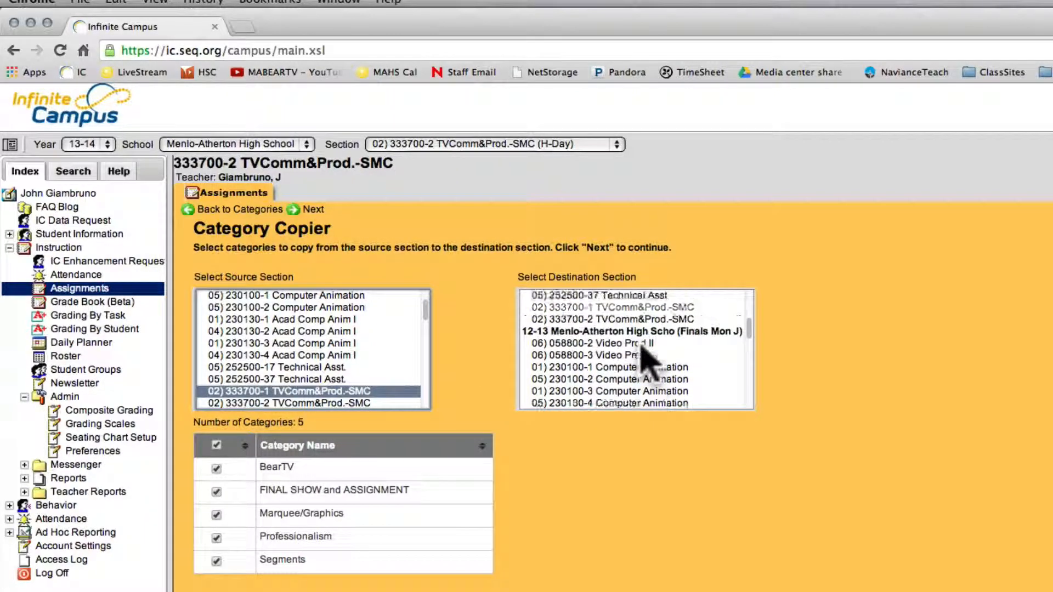
pyautogui.click(569, 343)
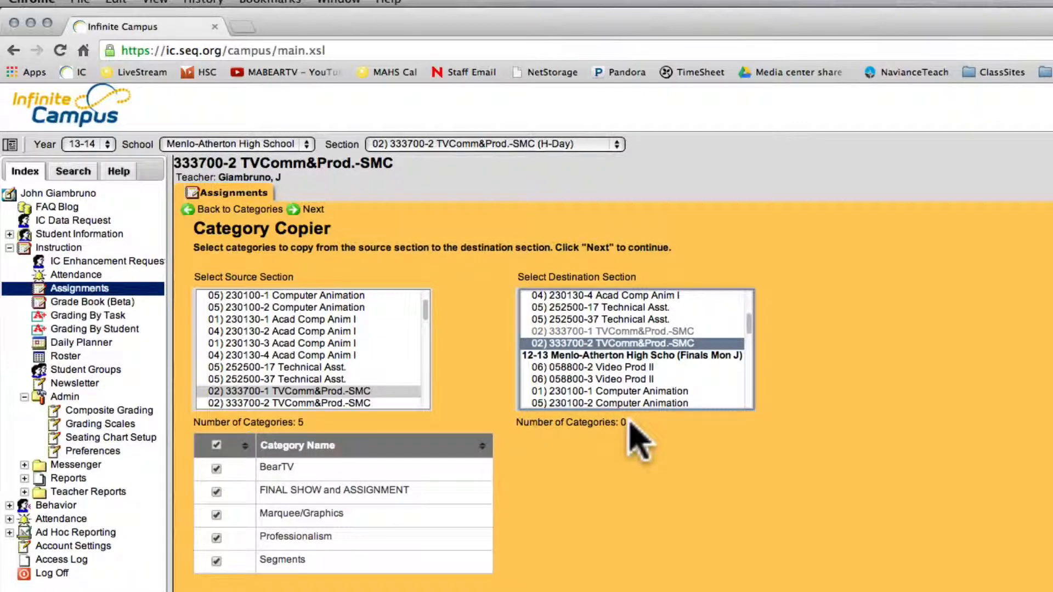
pyautogui.click(311, 209)
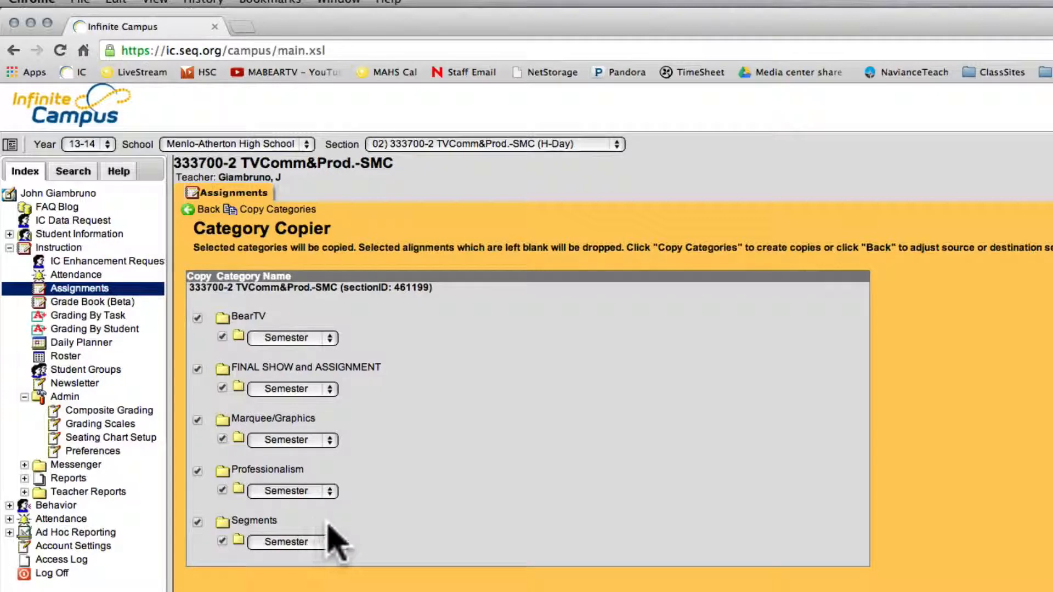
# - Copy the selected TVComm&Prod.-SMC categories to section 333700-2 and choose to continue with another section
pyautogui.click(283, 211)
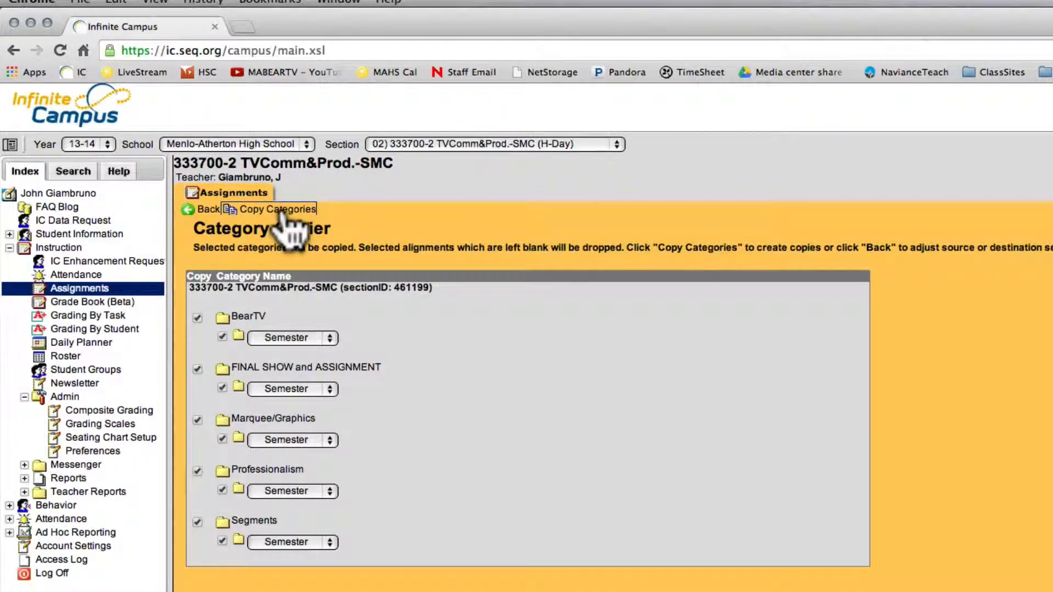
pyautogui.click(283, 211)
pyautogui.click(278, 211)
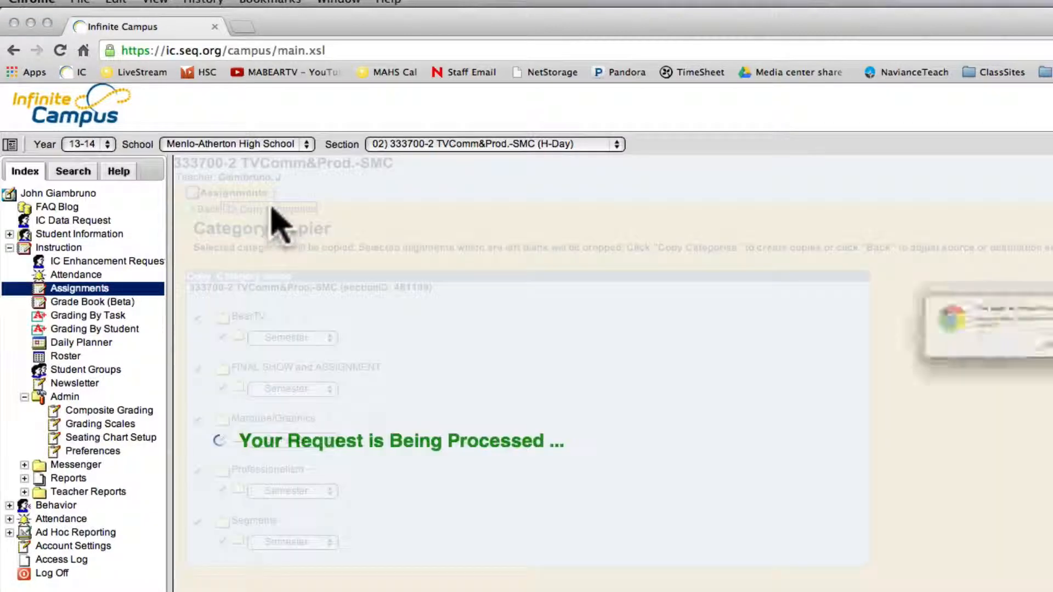
pyautogui.press('Return')
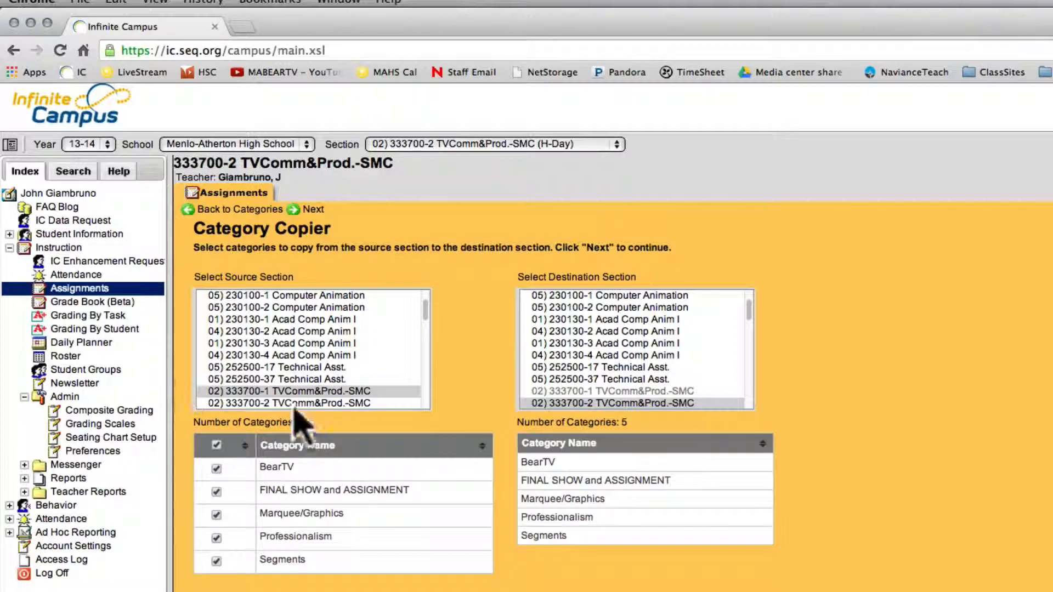
# - Copy all categories from 230130-1 Acad Comp Anim I to 230130-3 Acad Comp Anim I and continue with another section
pyautogui.click(246, 320)
pyautogui.click(570, 343)
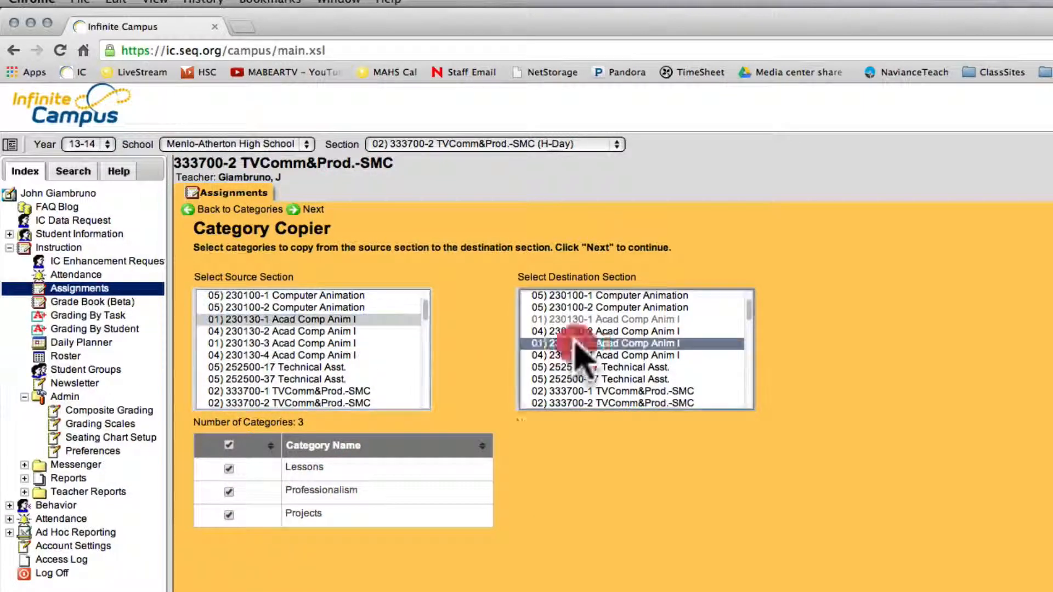
pyautogui.click(311, 208)
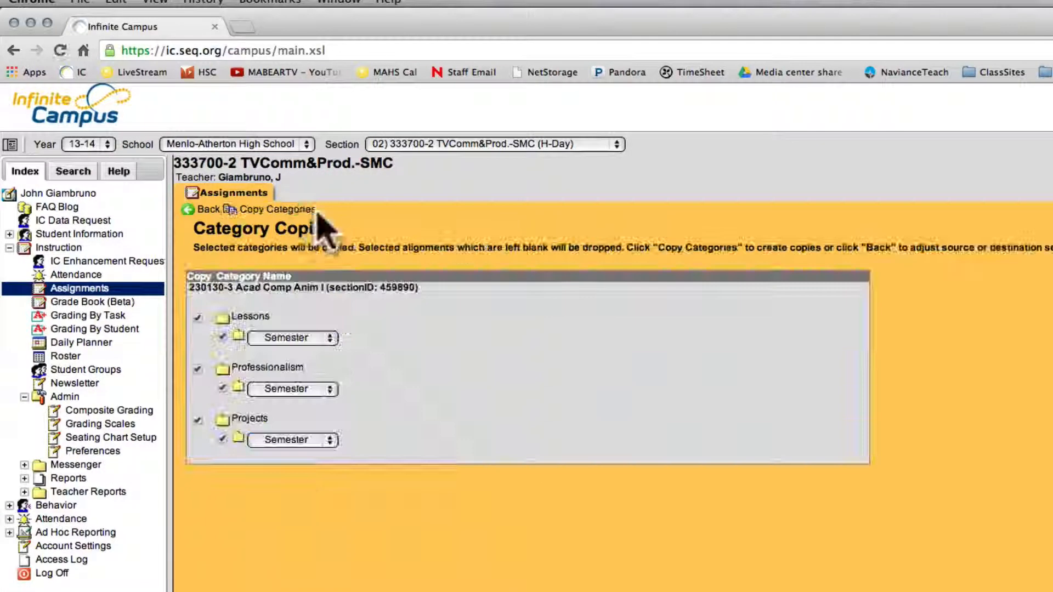
pyautogui.click(295, 211)
pyautogui.press('Return')
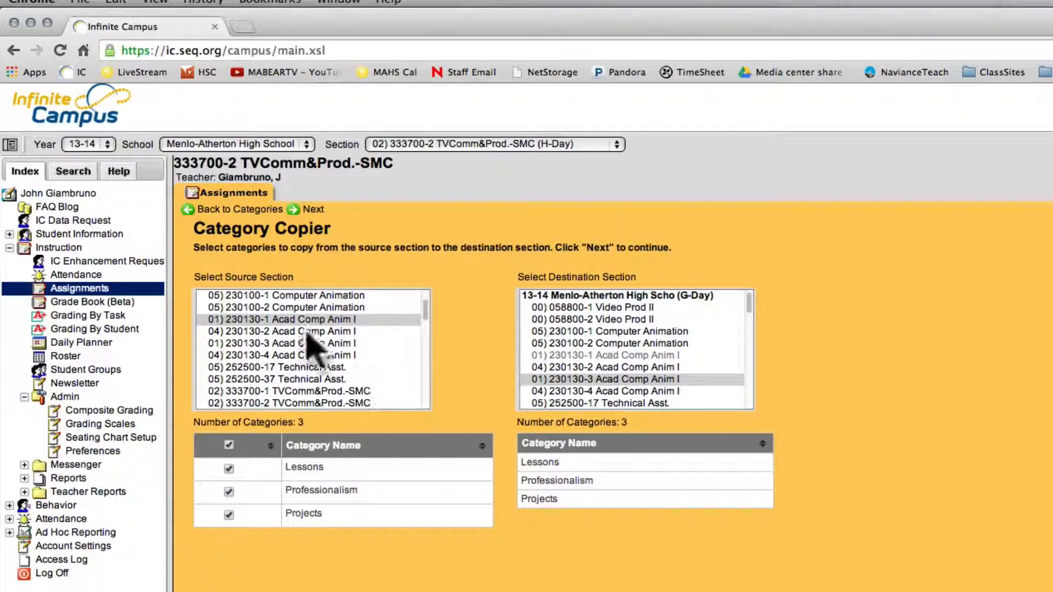
# - Copy all categories from 230130-2 Acad Comp Anim I to 230130-4 Acad Comp Anim I and continue with another section
pyautogui.click(247, 331)
pyautogui.click(571, 391)
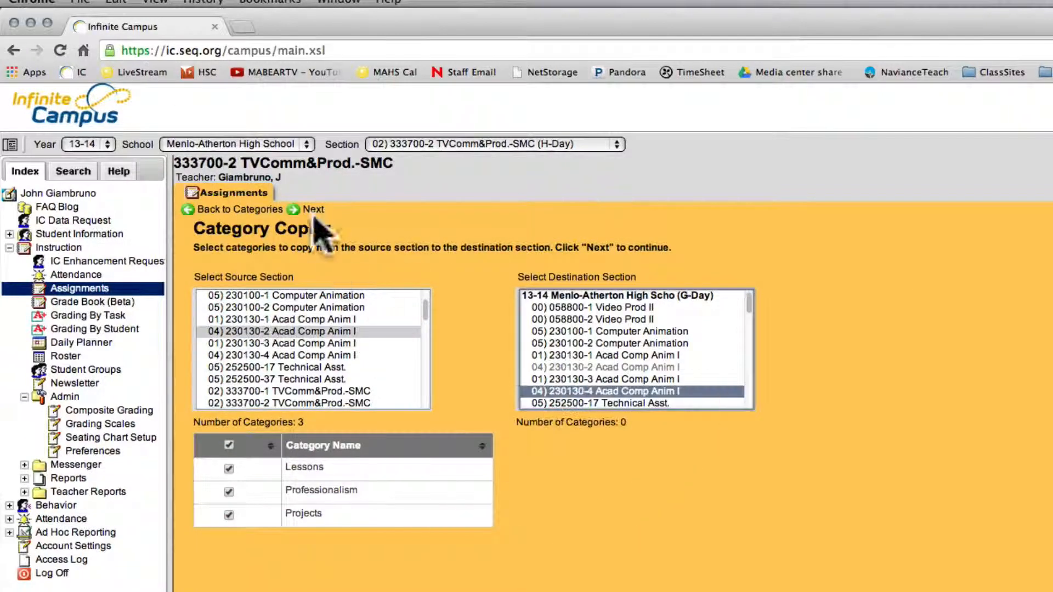
pyautogui.click(310, 209)
pyautogui.click(275, 211)
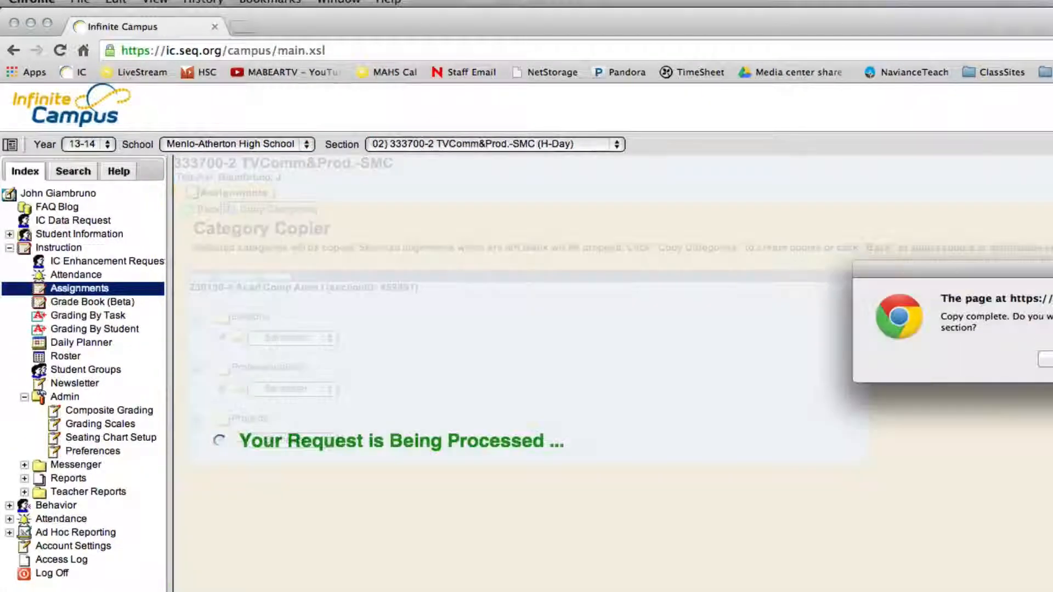
pyautogui.press('Return')
# - Copy all categories from 230100-1 Computer Animation to 230100-2 Computer Animation and continue with another section
pyautogui.scroll(2, 291, 357)
pyautogui.click(287, 343)
pyautogui.click(626, 383)
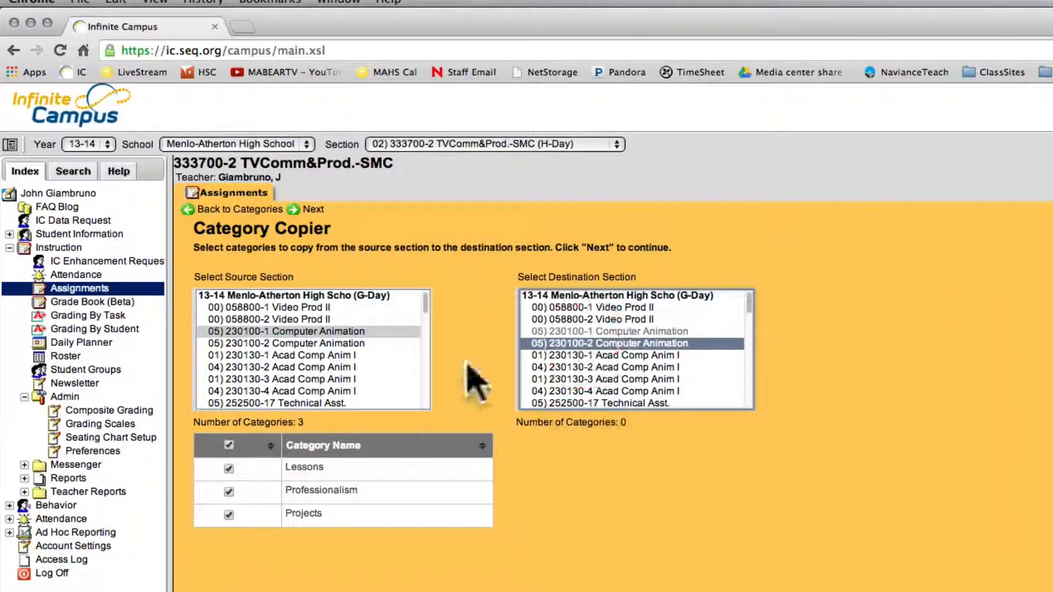
pyautogui.click(310, 209)
pyautogui.click(277, 210)
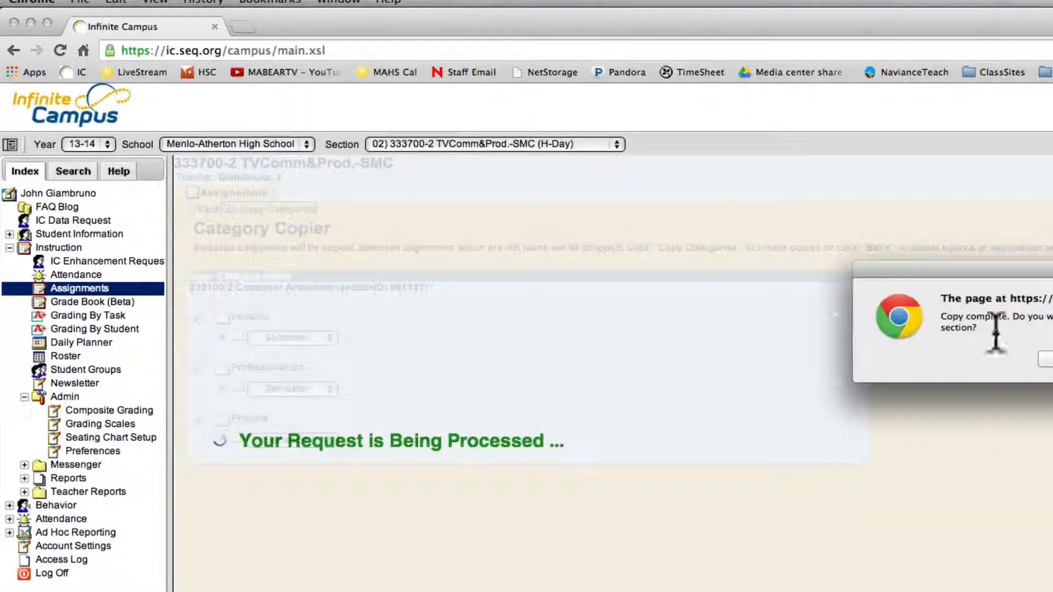
pyautogui.press('Return')
# - Copy all categories from 058800-1 Video Prod II to 058800-2 Video Prod II
pyautogui.click(291, 307)
pyautogui.click(592, 320)
pyautogui.click(310, 209)
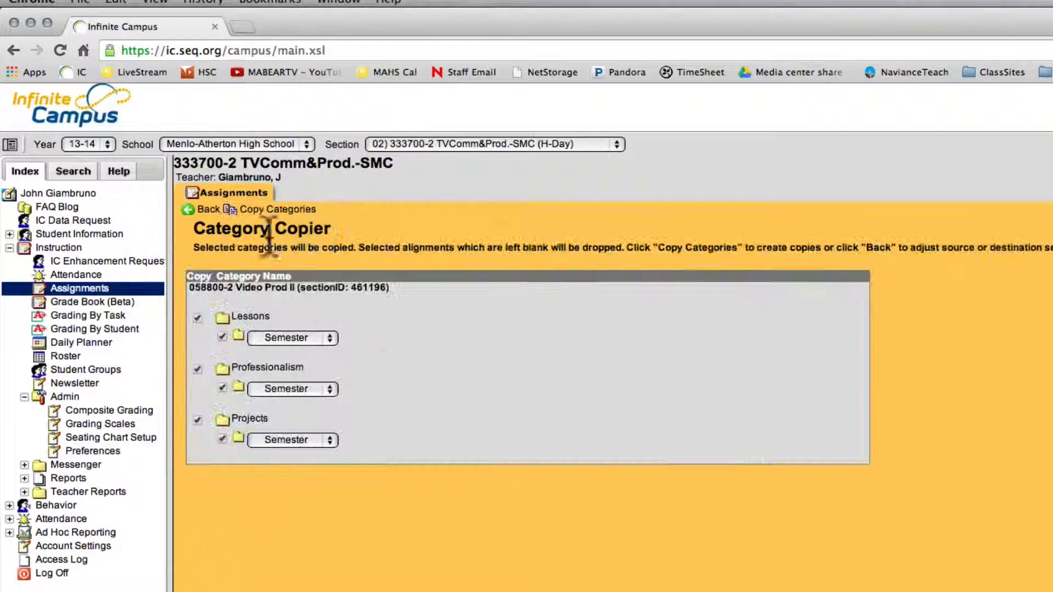
pyautogui.click(263, 210)
pyautogui.press('Return')
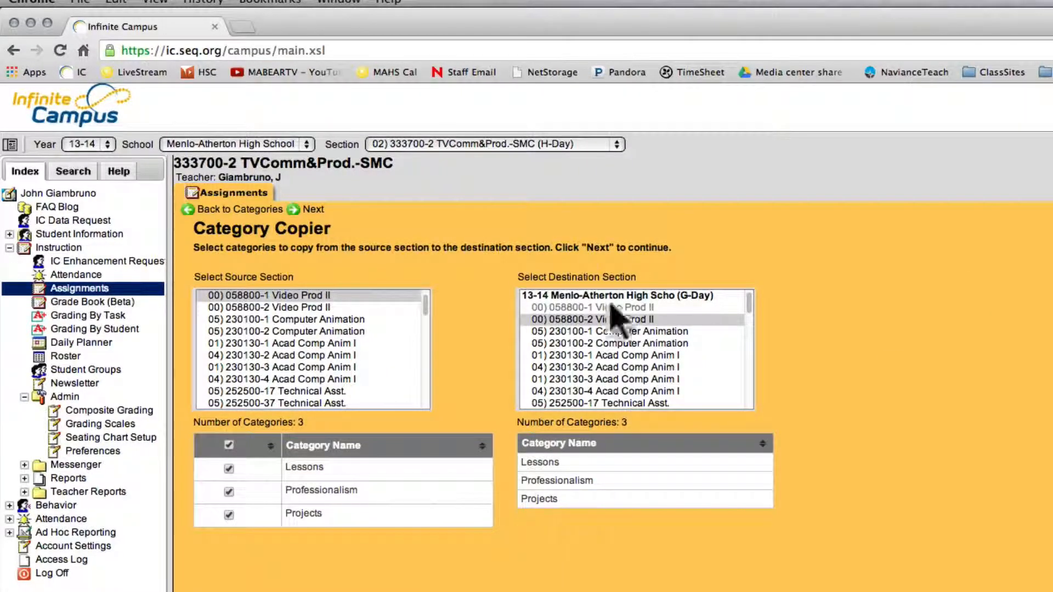
# - Leave the category copier for the assignment list and keep the Q4 section 333700-2 TVComm&Prod.-SMC selected
pyautogui.click(247, 211)
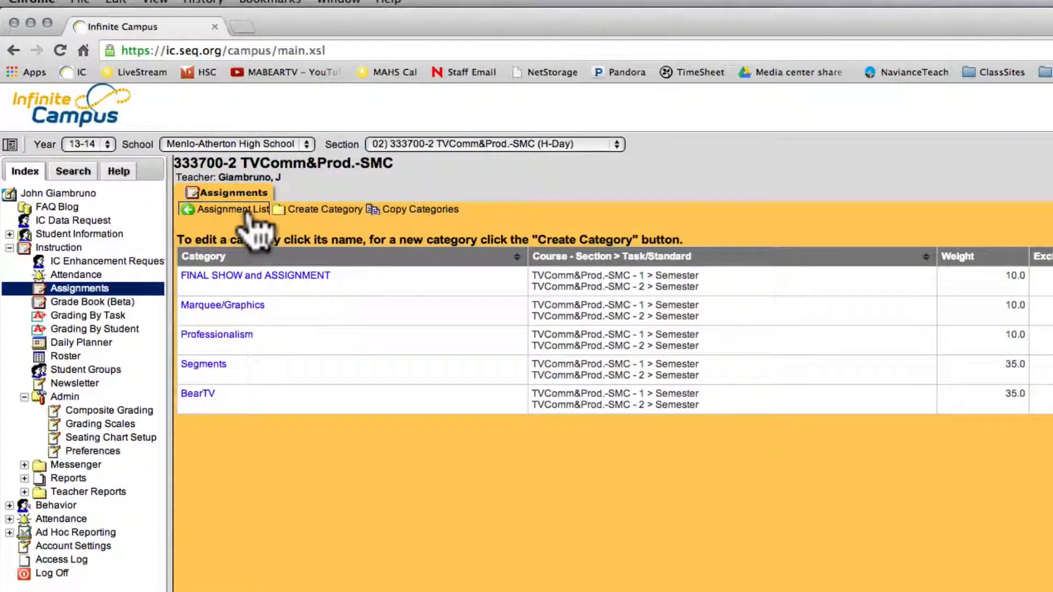
pyautogui.click(238, 211)
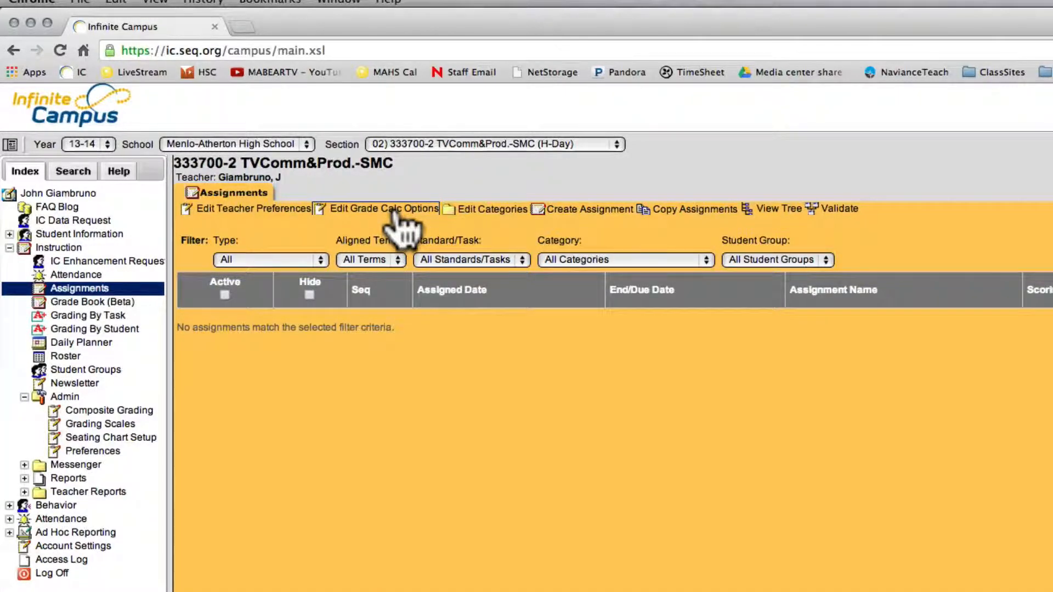
pyautogui.click(411, 145)
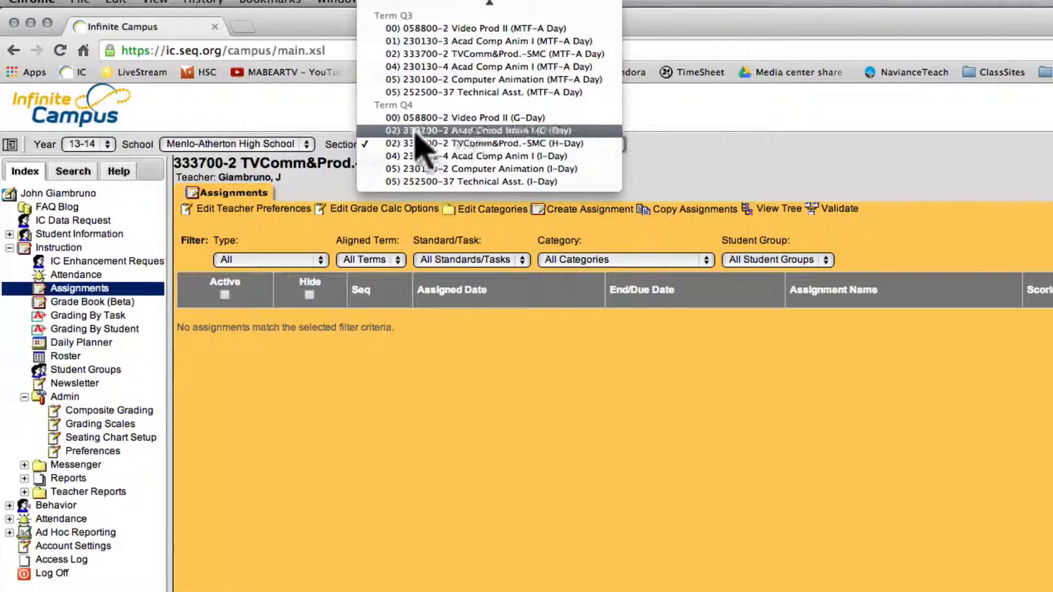
pyautogui.click(422, 144)
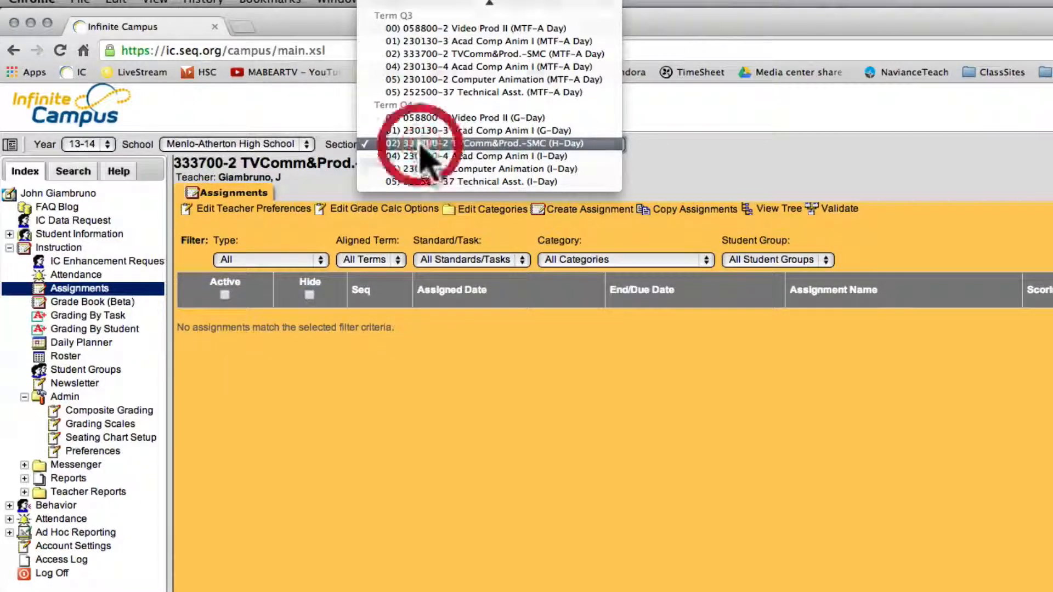
# - In the section's grade calculation options, apply G's Grade Scale with weighted categories and save
pyautogui.click(394, 209)
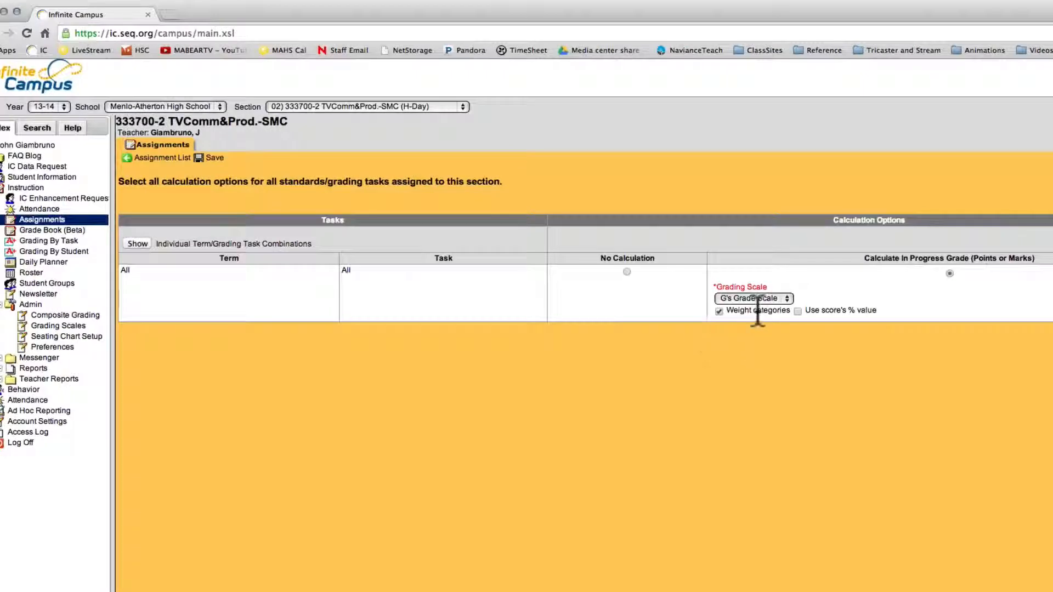
pyautogui.click(787, 312)
pyautogui.click(747, 298)
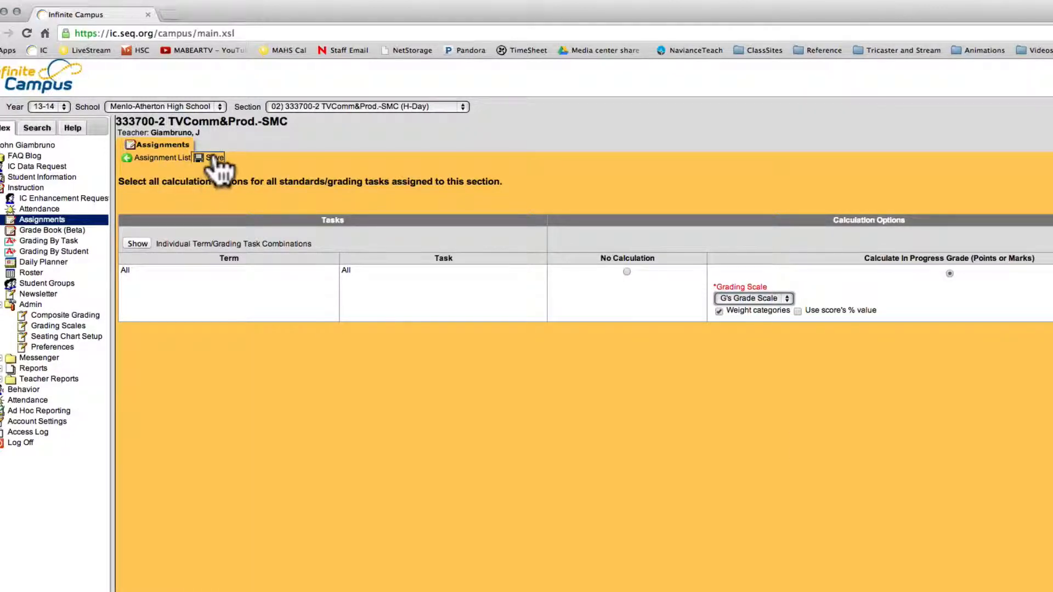
pyautogui.click(215, 159)
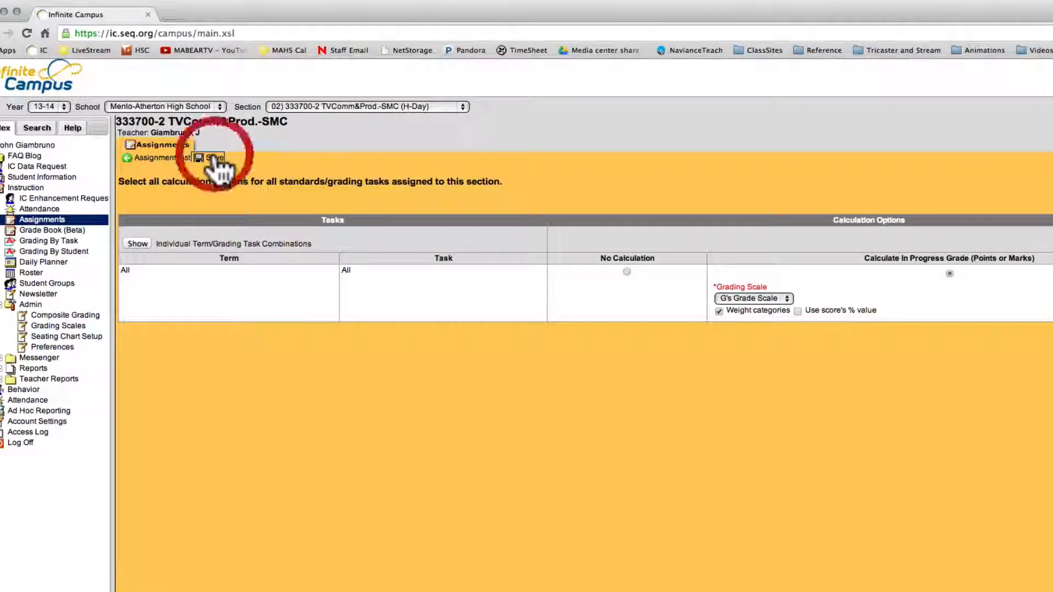
# - Switch to section 230130-4 Acad Comp Anim I (I-Day) and open its grade calculation options
pyautogui.click(285, 107)
pyautogui.click(287, 114)
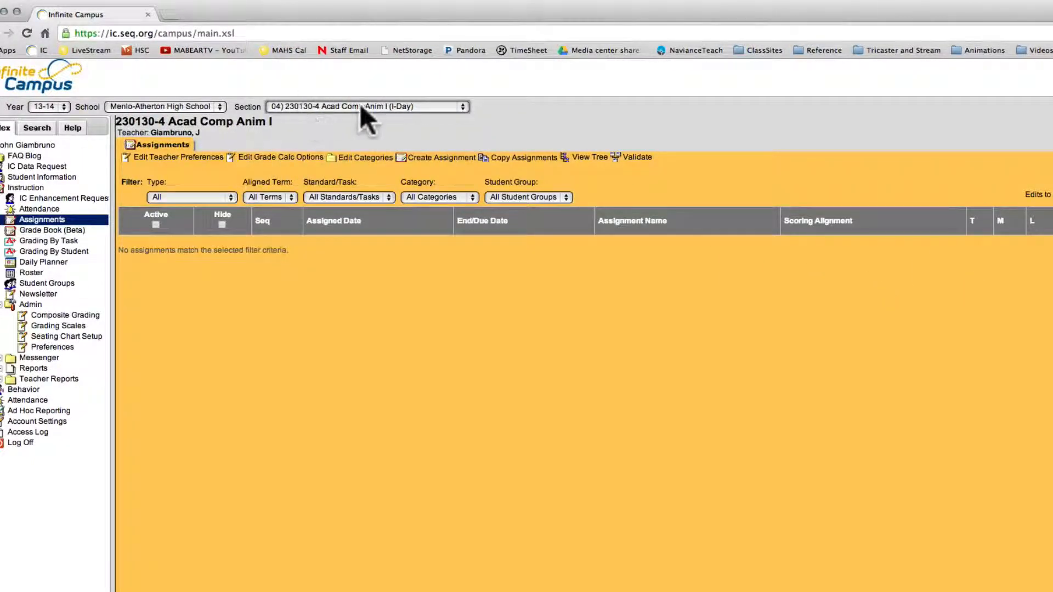
pyautogui.click(327, 107)
pyautogui.click(328, 105)
pyautogui.click(266, 157)
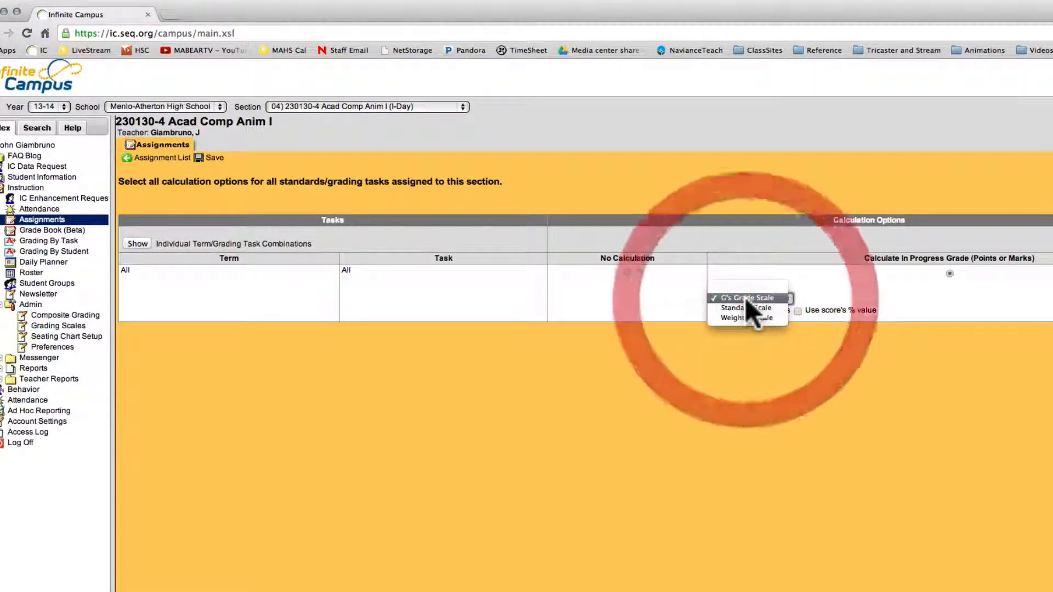
# - Apply G's Grade Scale with weighted categories to section 230130-4, save, and check the individual term and grading task combinations
pyautogui.click(746, 299)
pyautogui.click(718, 311)
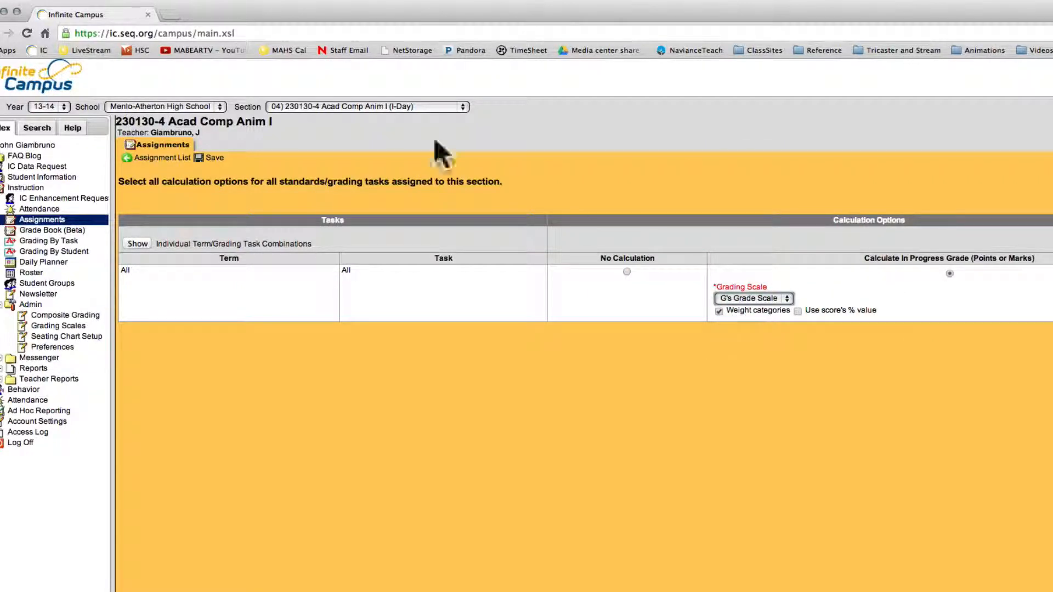
pyautogui.click(210, 159)
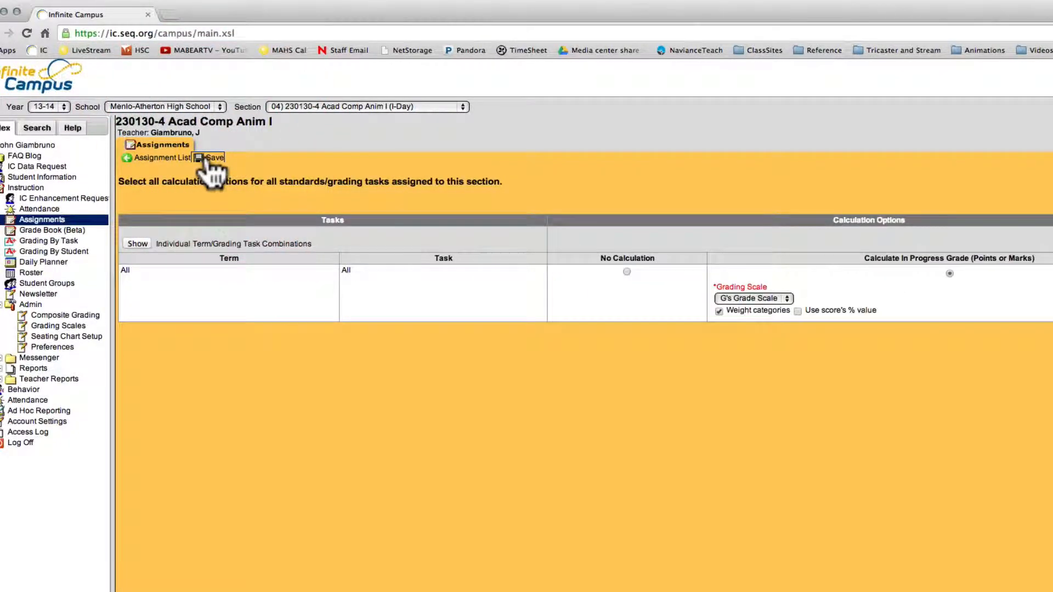
pyautogui.click(145, 241)
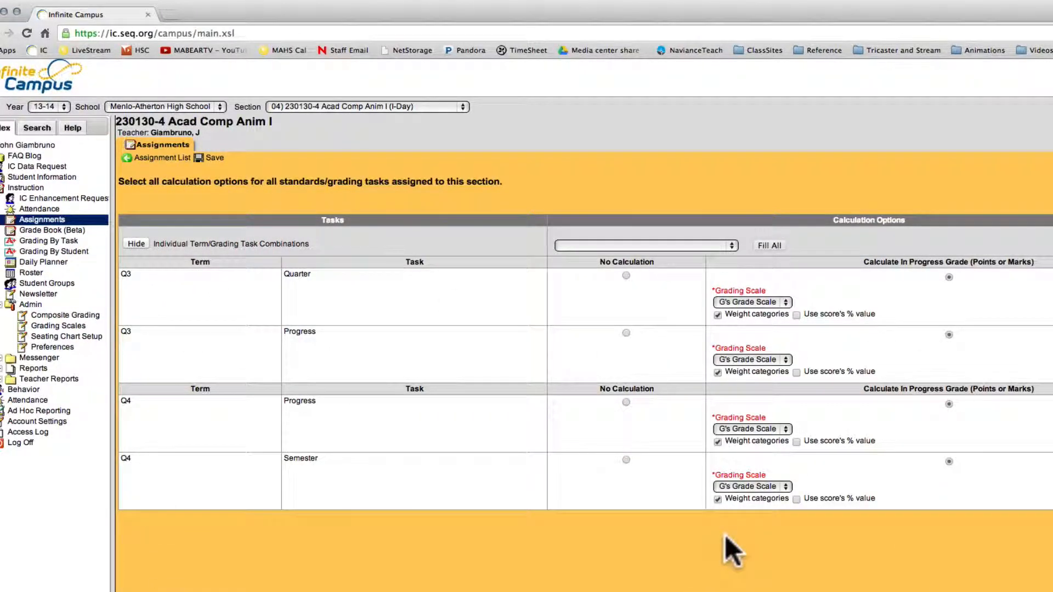
pyautogui.click(133, 243)
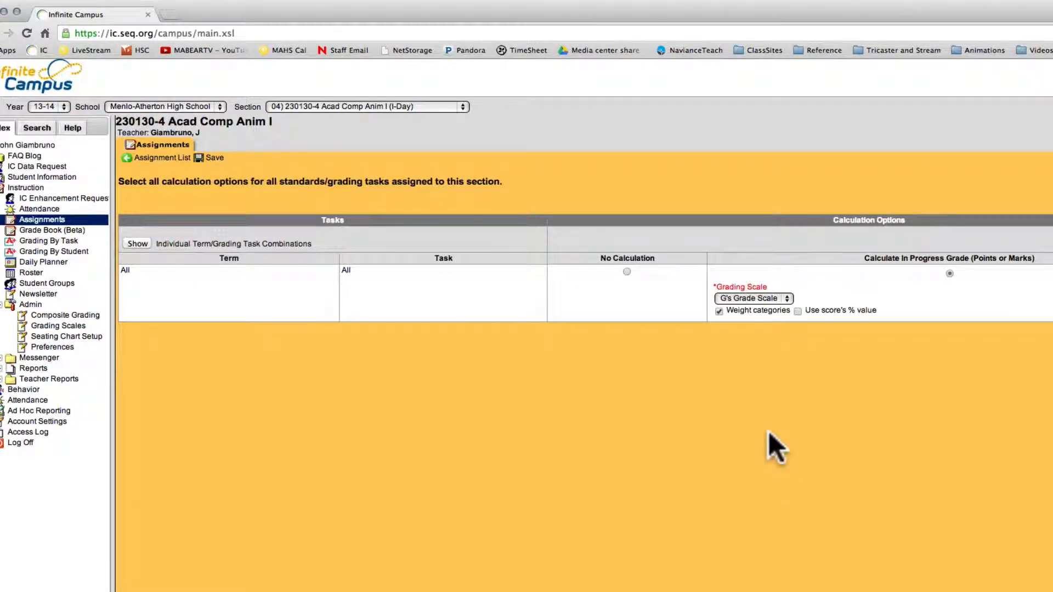
# - Switch to section 058800-2 Video Prod II and save its grade calculation options with G's Grade Scale and weighted categories
pyautogui.click(285, 107)
pyautogui.click(294, 71)
pyautogui.click(285, 159)
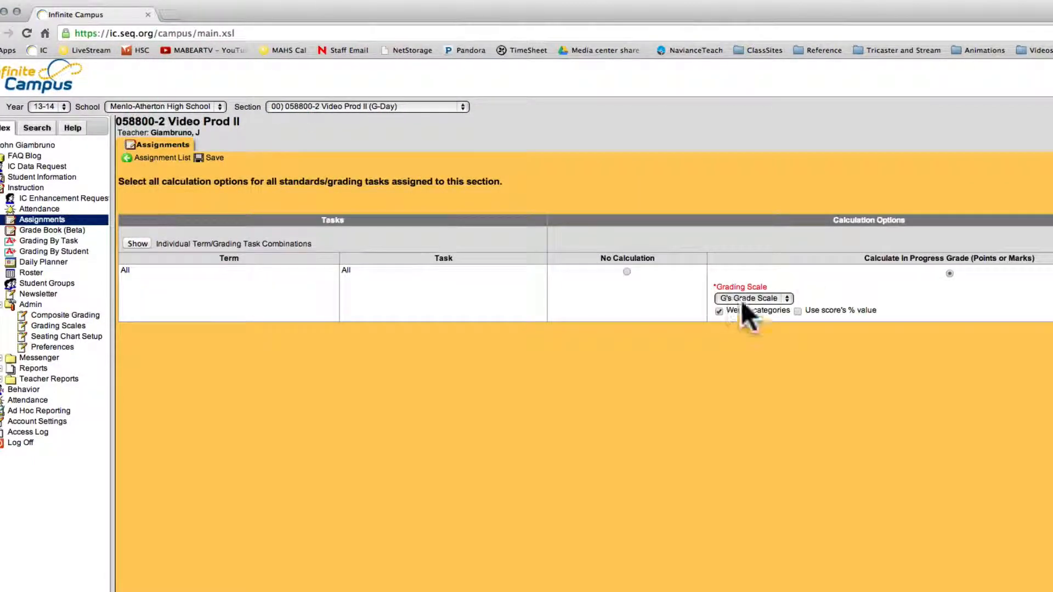
pyautogui.click(135, 241)
pyautogui.click(212, 158)
# - Switch to section 230130-3 Acad Comp Anim I (G-Day) and open its grade calculation options
pyautogui.click(297, 106)
pyautogui.click(312, 122)
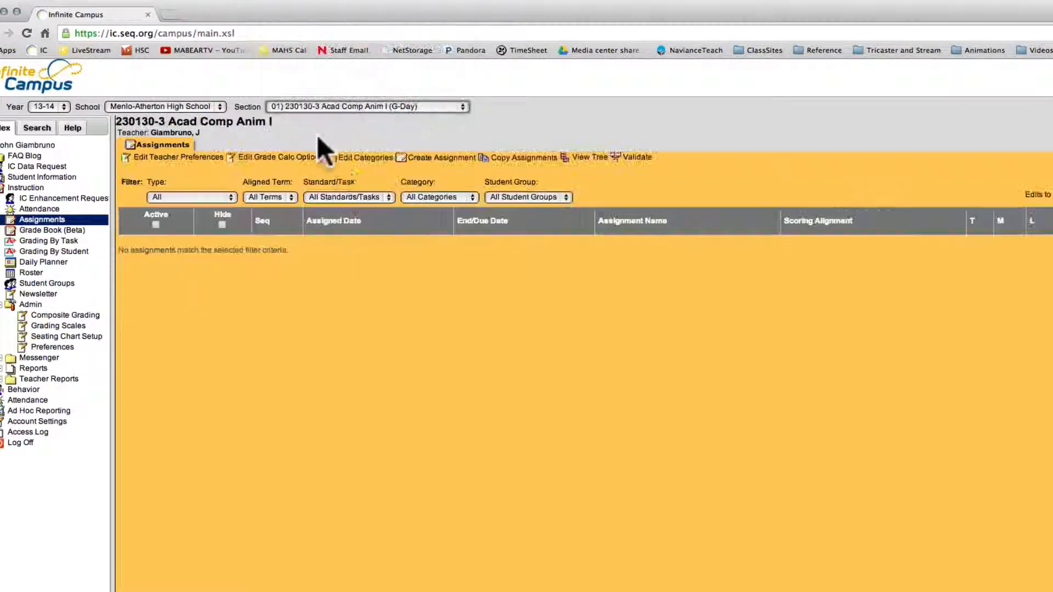
pyautogui.click(290, 158)
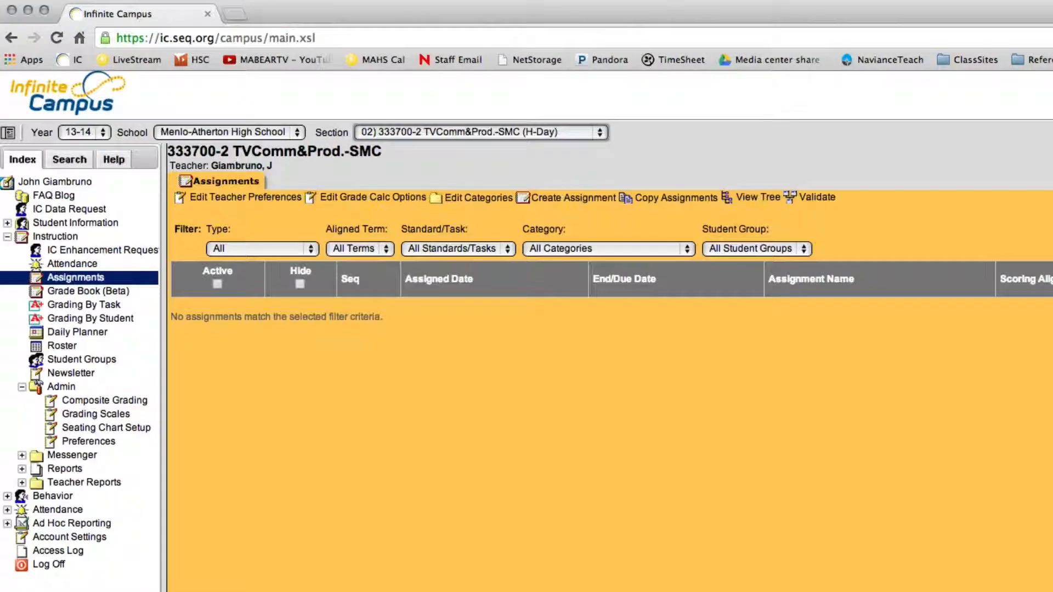
# - Review the grade calculation options, categories and teacher preferences of section 333700-2 TVComm&Prod.-SMC, returning to the assignment list
pyautogui.click(359, 198)
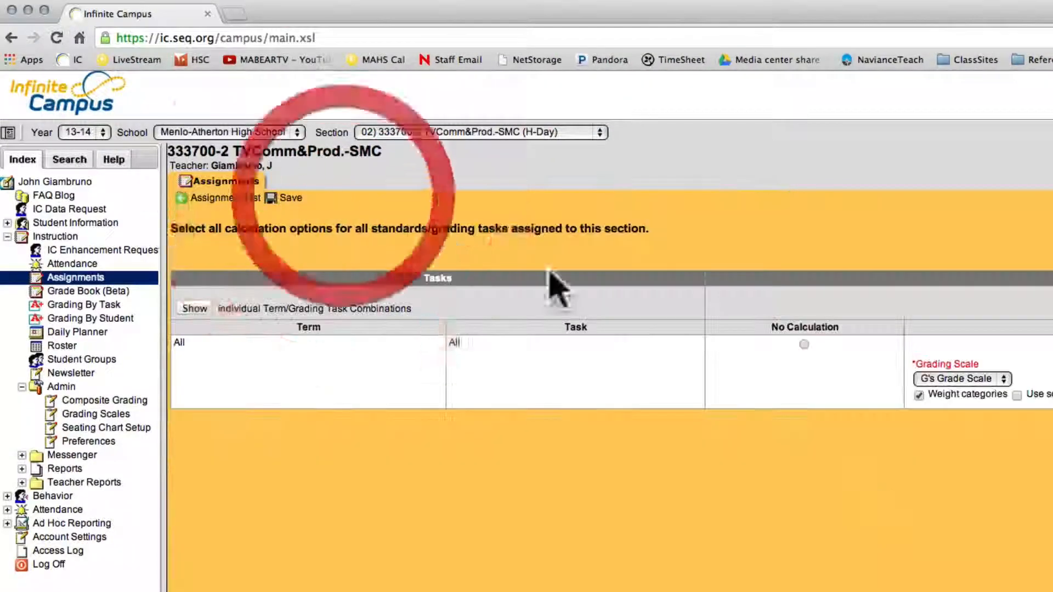
pyautogui.click(220, 198)
pyautogui.click(461, 200)
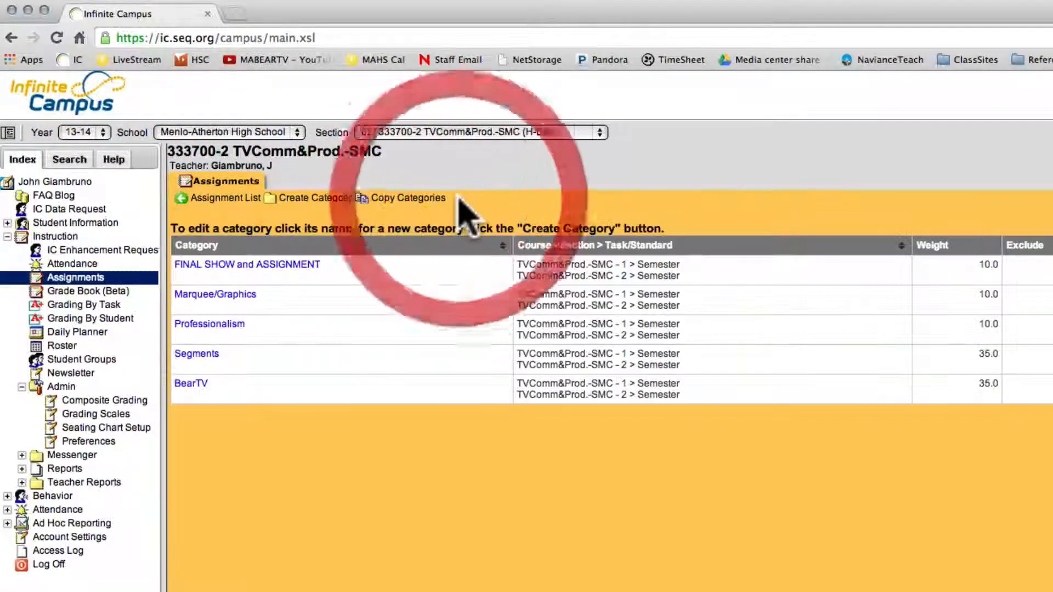
pyautogui.click(217, 198)
pyautogui.click(230, 197)
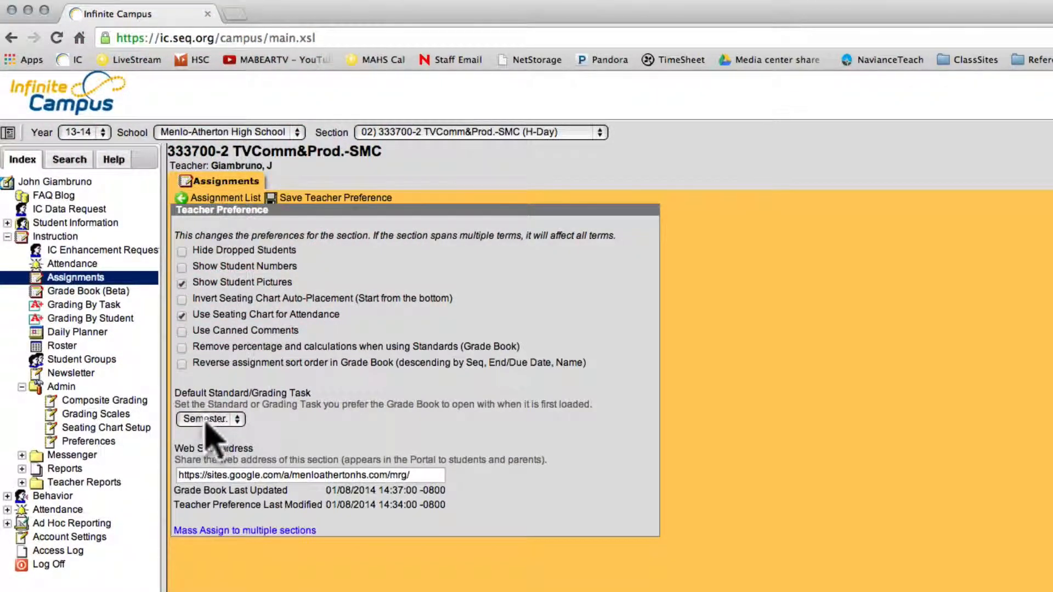
pyautogui.click(233, 198)
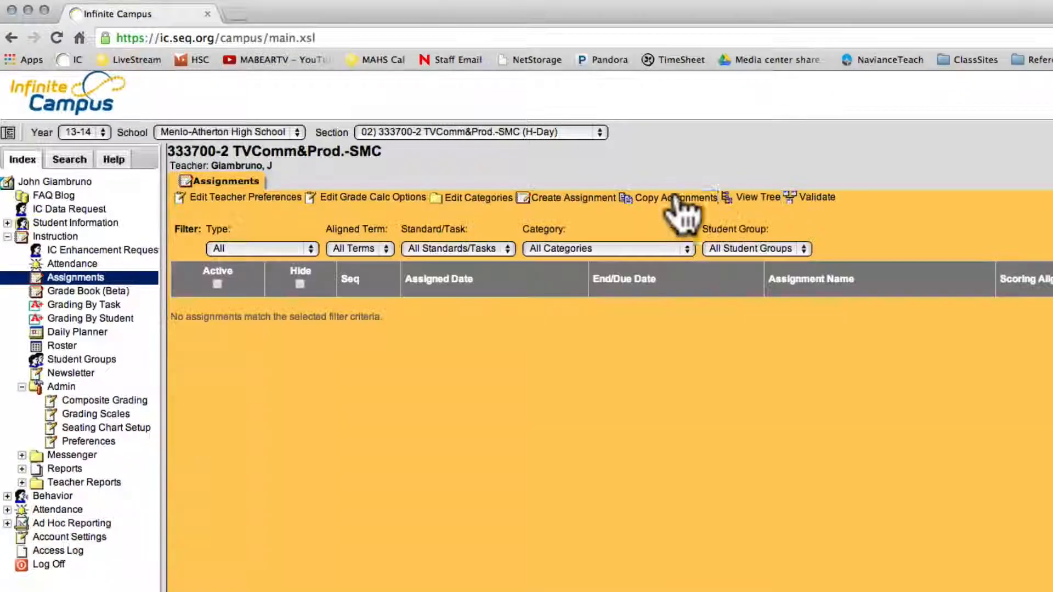
# - Create a new scored assignment in section 333700-2 with the name and abbreviation Test
pyautogui.click(549, 198)
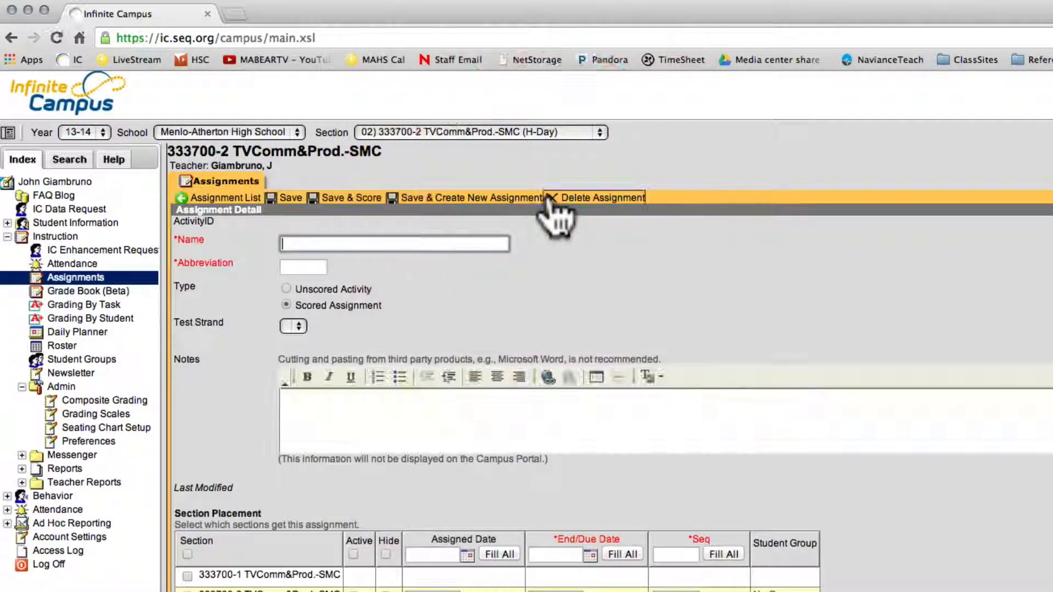
pyautogui.write('Test')
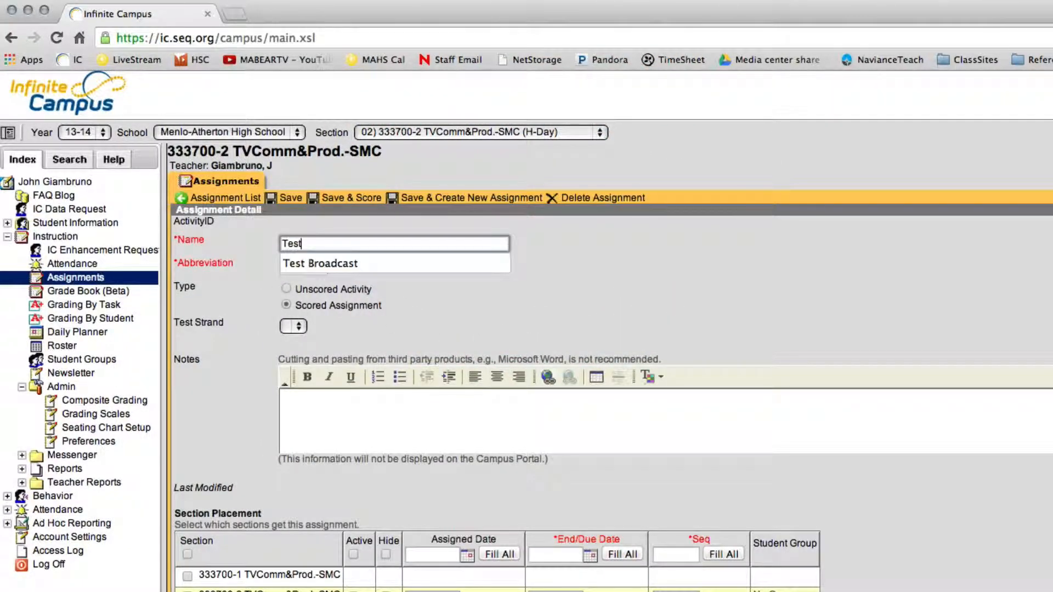
pyautogui.press('Tab')
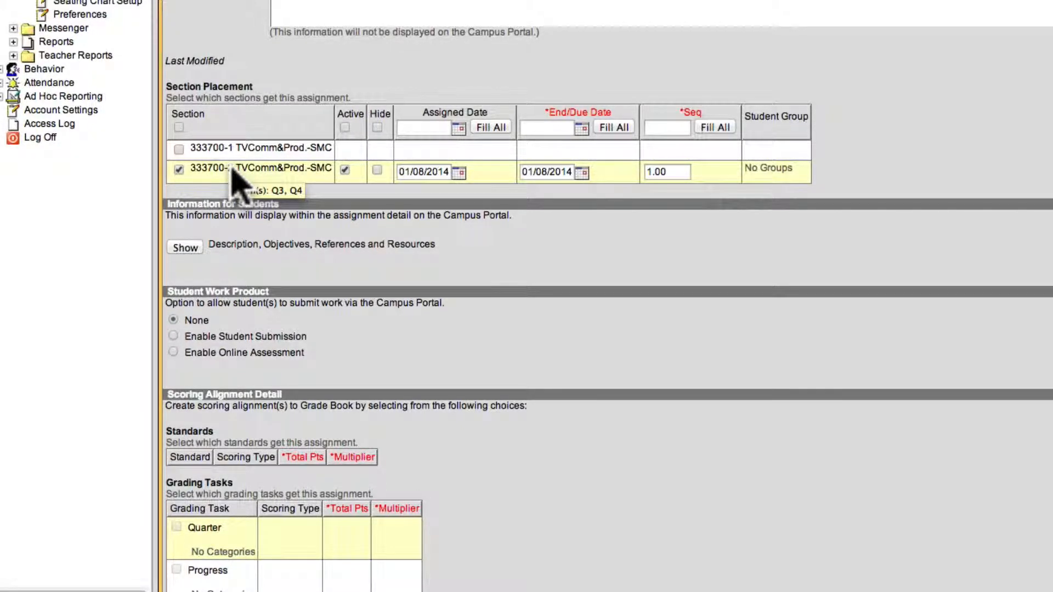
# - Align the Test assignment to the Semester grading task under Professionalism with 10 total points, and save it
pyautogui.scroll(-2, 234, 254)
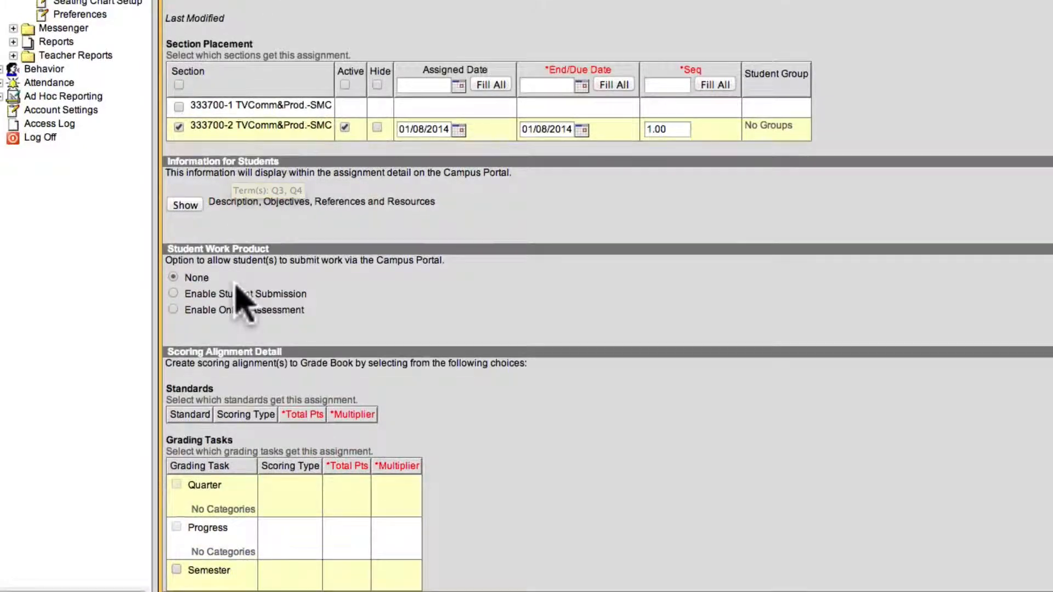
pyautogui.click(176, 571)
pyautogui.scroll(-4, 229, 553)
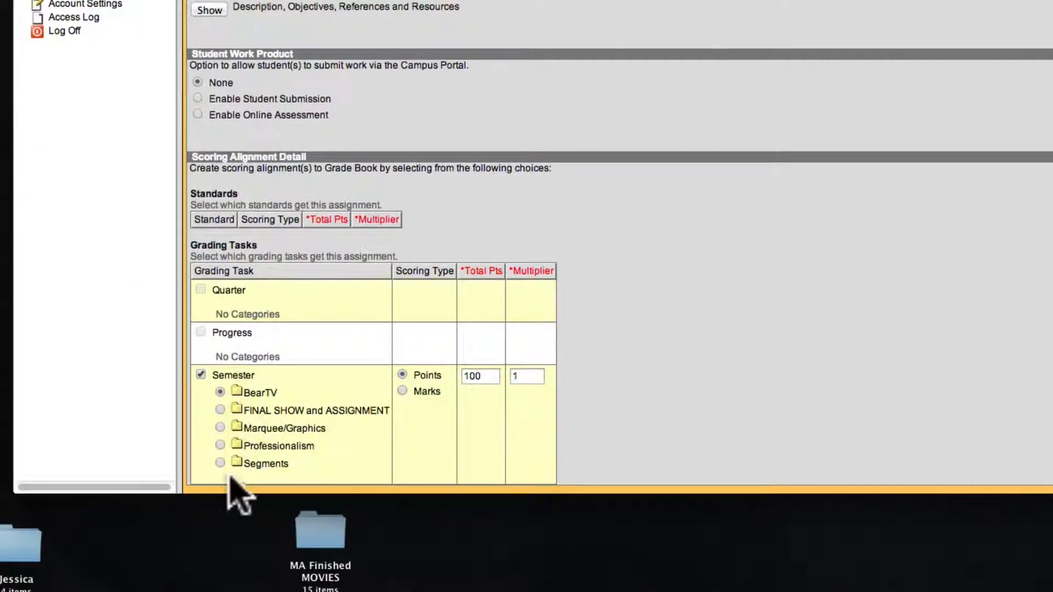
pyautogui.click(220, 445)
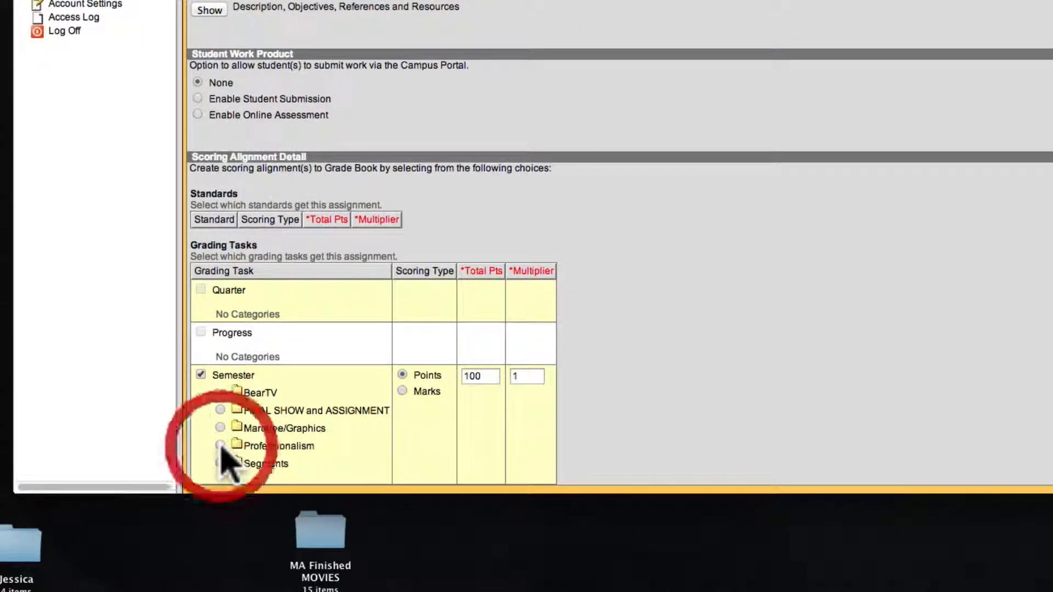
pyautogui.click(482, 376)
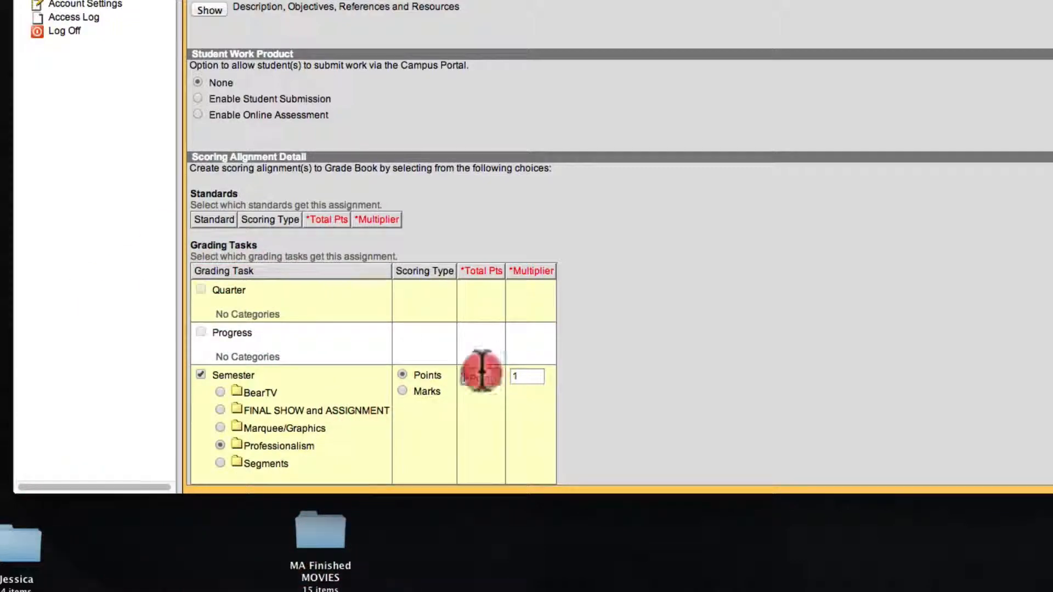
pyautogui.click(438, 377)
pyautogui.press('BackSpace')
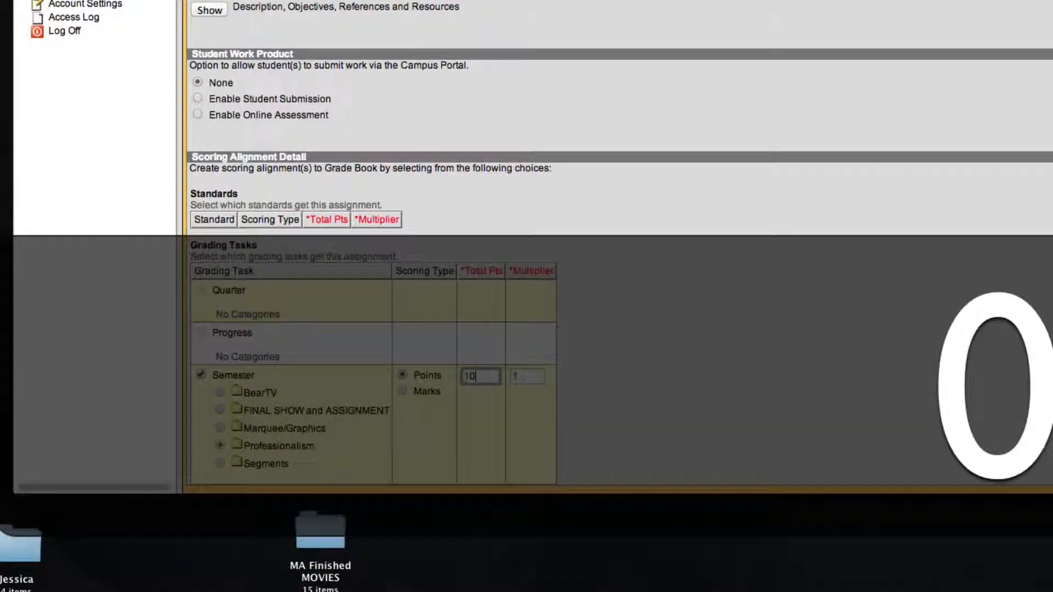
pyautogui.scroll(3, 578, 384)
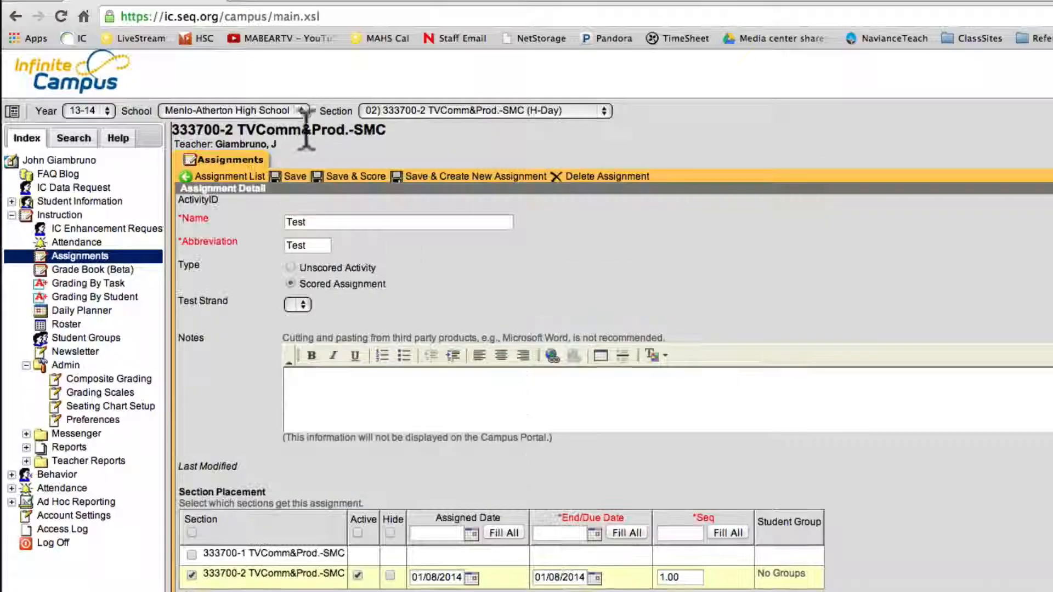
pyautogui.click(292, 180)
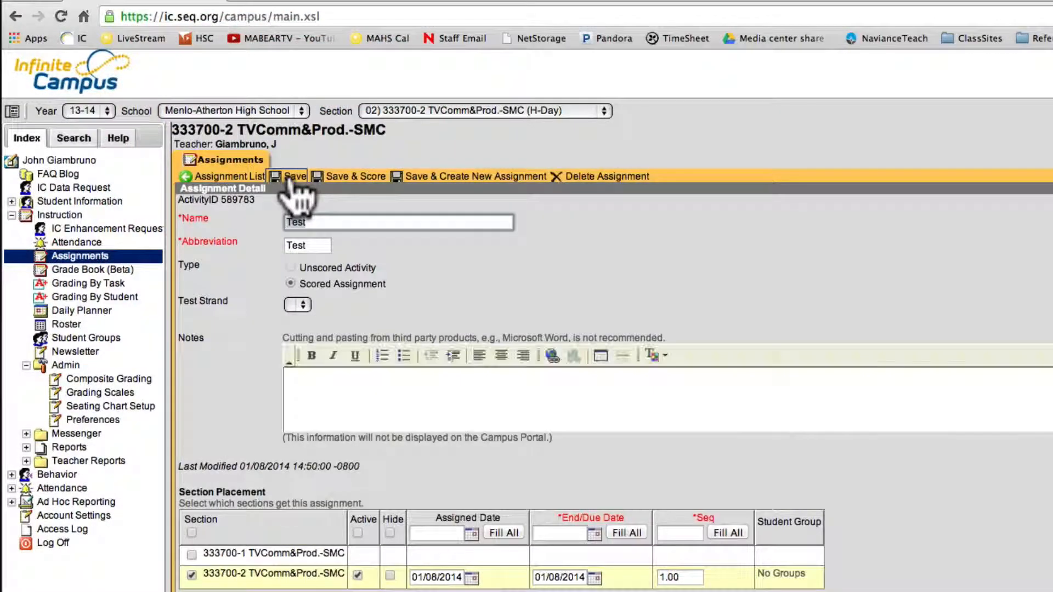
# - Check the Test assignment in the Grade Book for term Q4, task Semester, with settings shown and grade totals collapsed, and return to the assignments
pyautogui.click(95, 270)
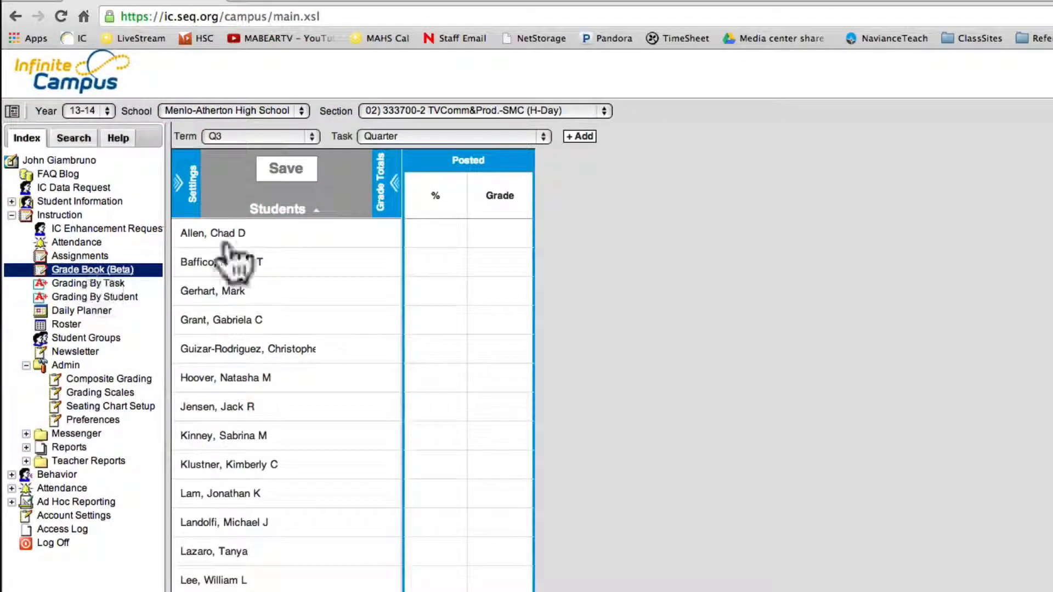
pyautogui.click(211, 138)
pyautogui.click(216, 148)
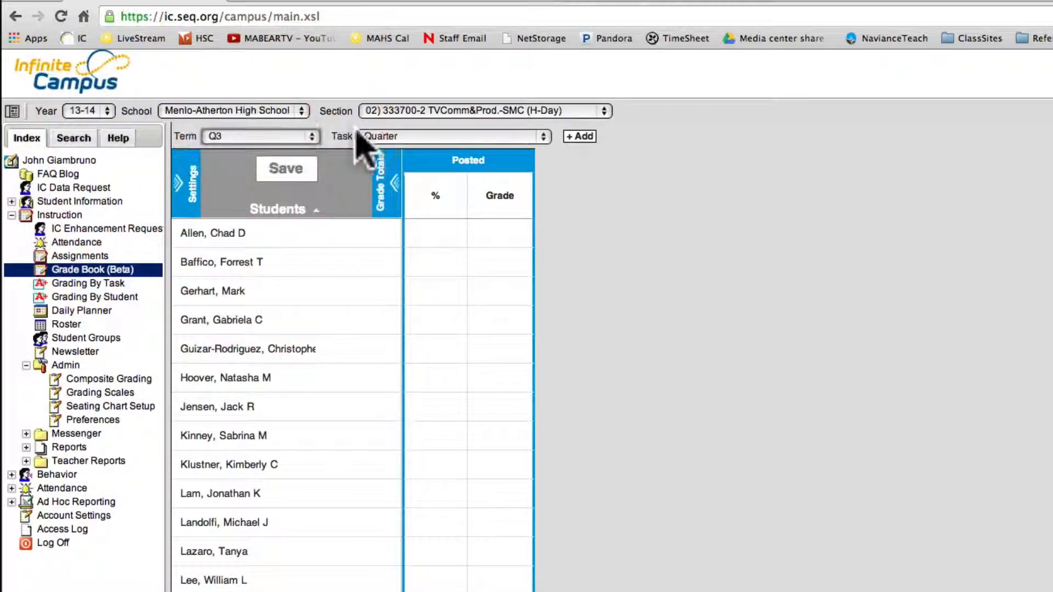
pyautogui.click(180, 199)
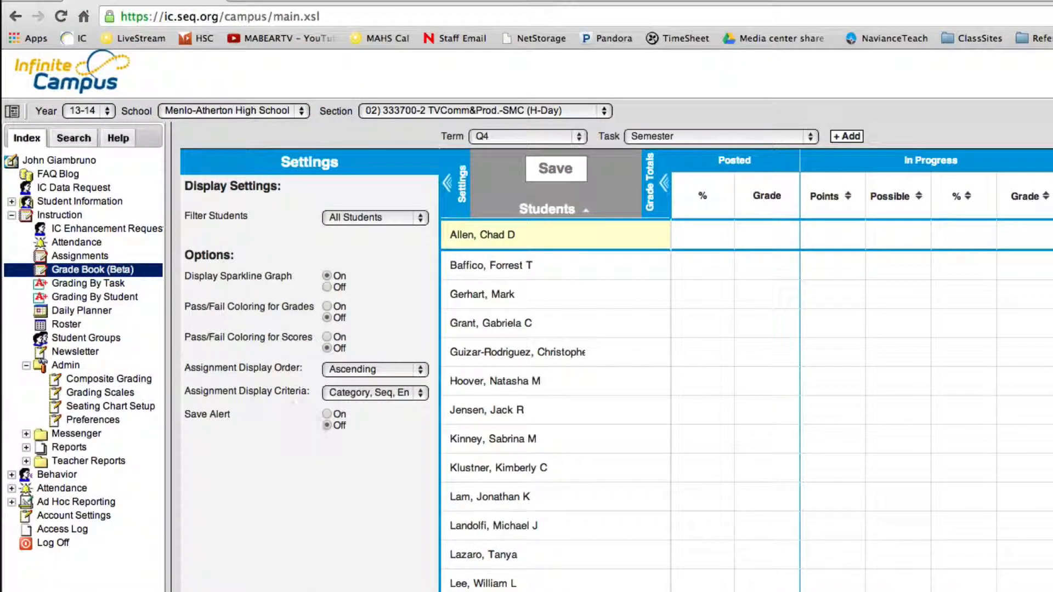
pyautogui.click(664, 184)
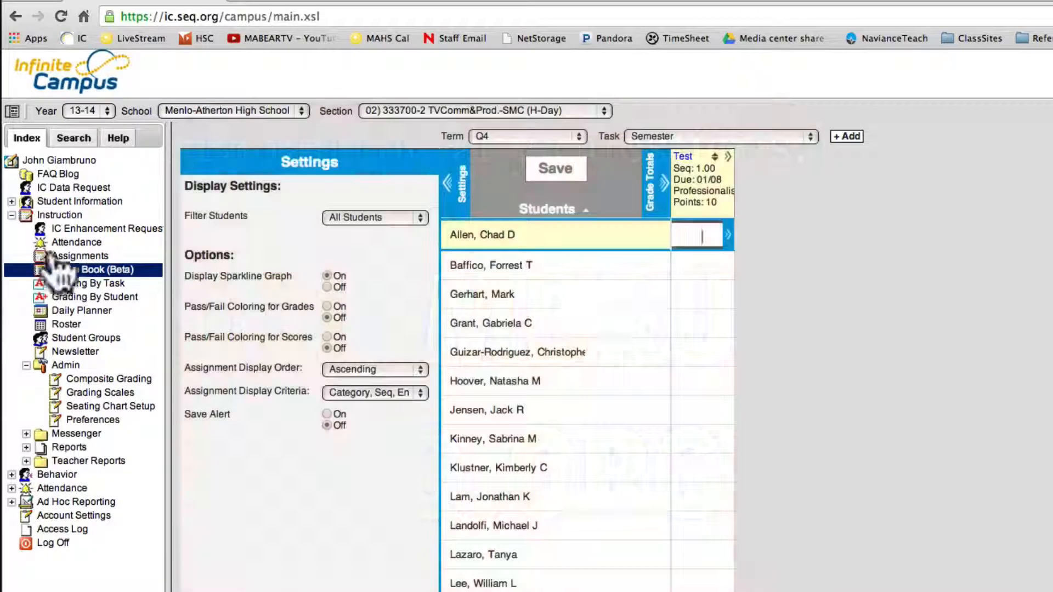
pyautogui.click(71, 256)
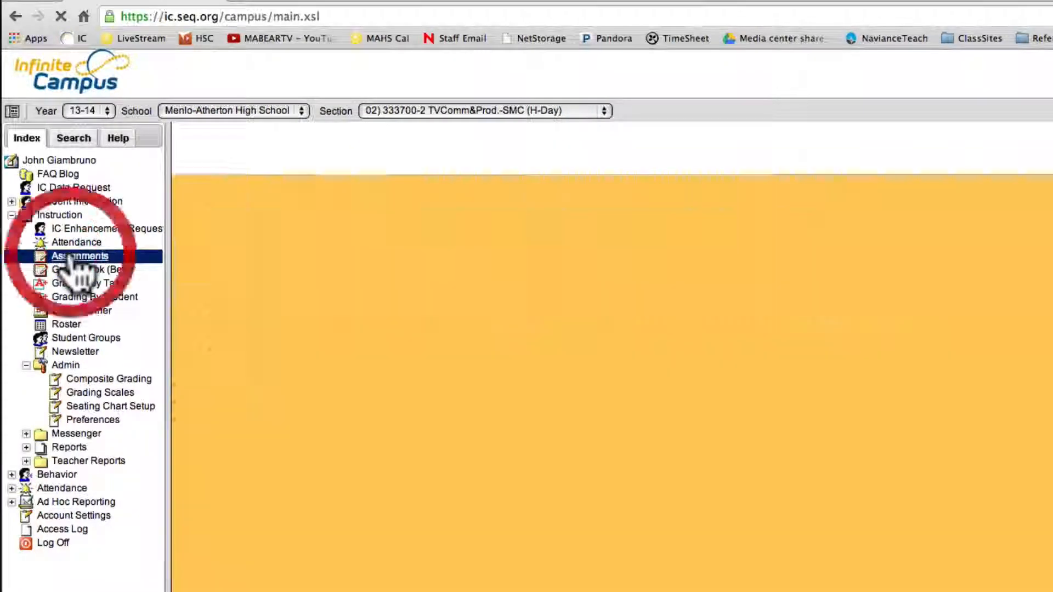